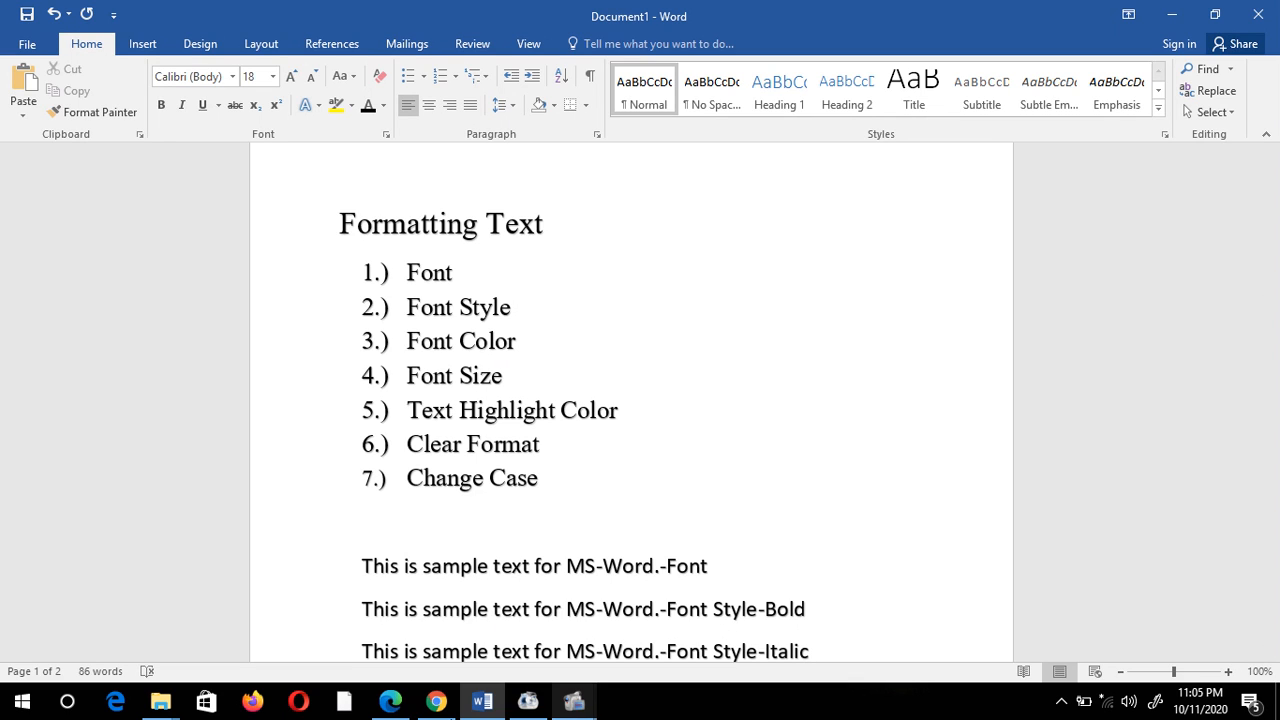
Step: Change the font of "This is sample text for MS-Word.-" in the line ending in Font to Arial Black
drag(364, 568, 665, 568)
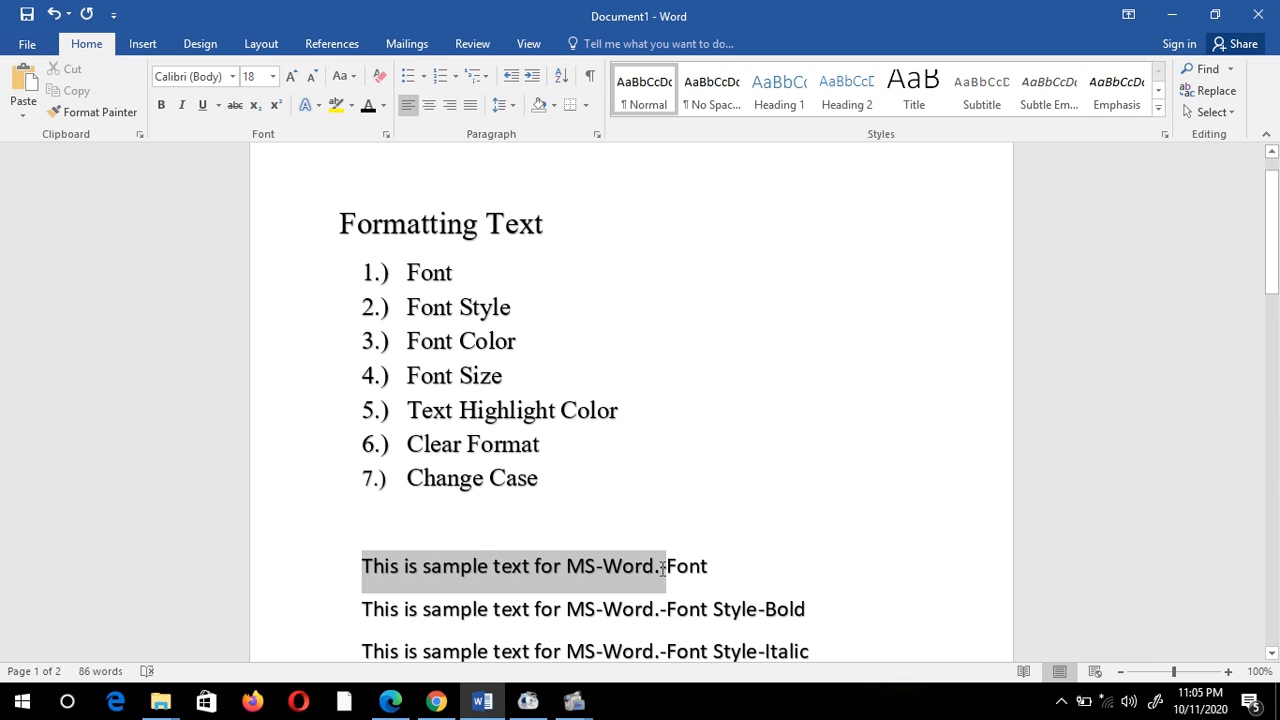
click(233, 77)
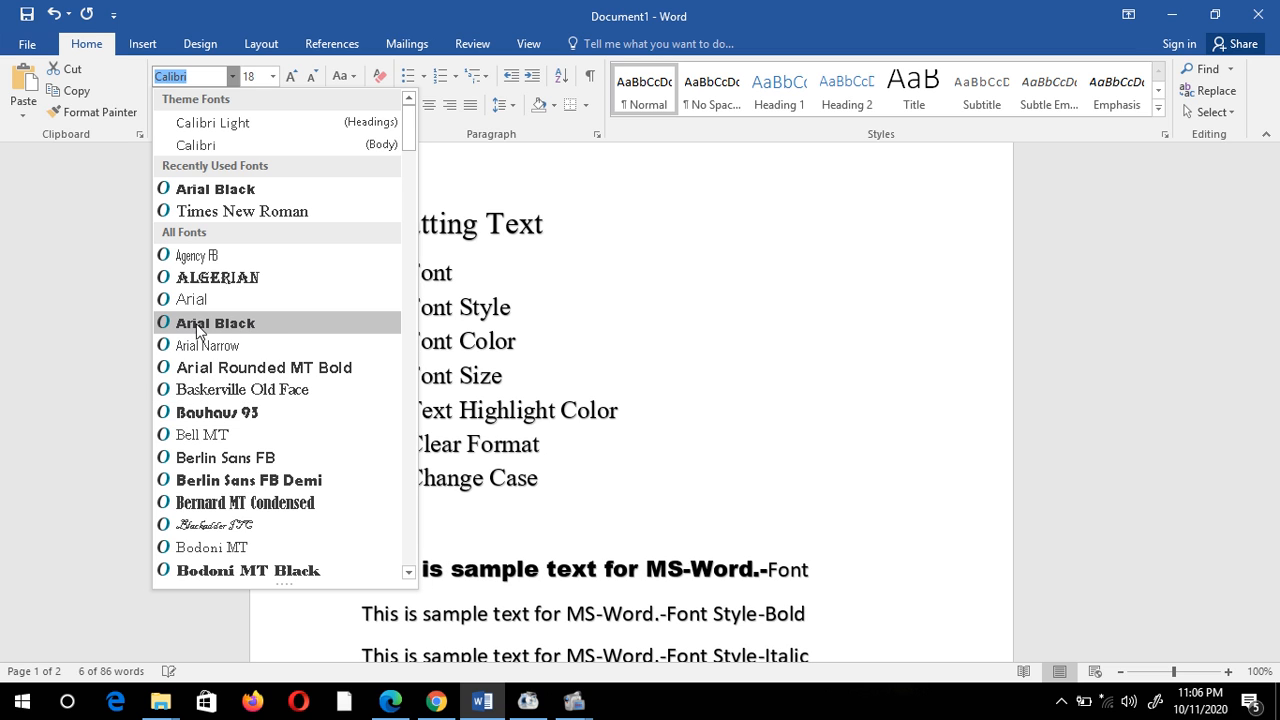
click(243, 323)
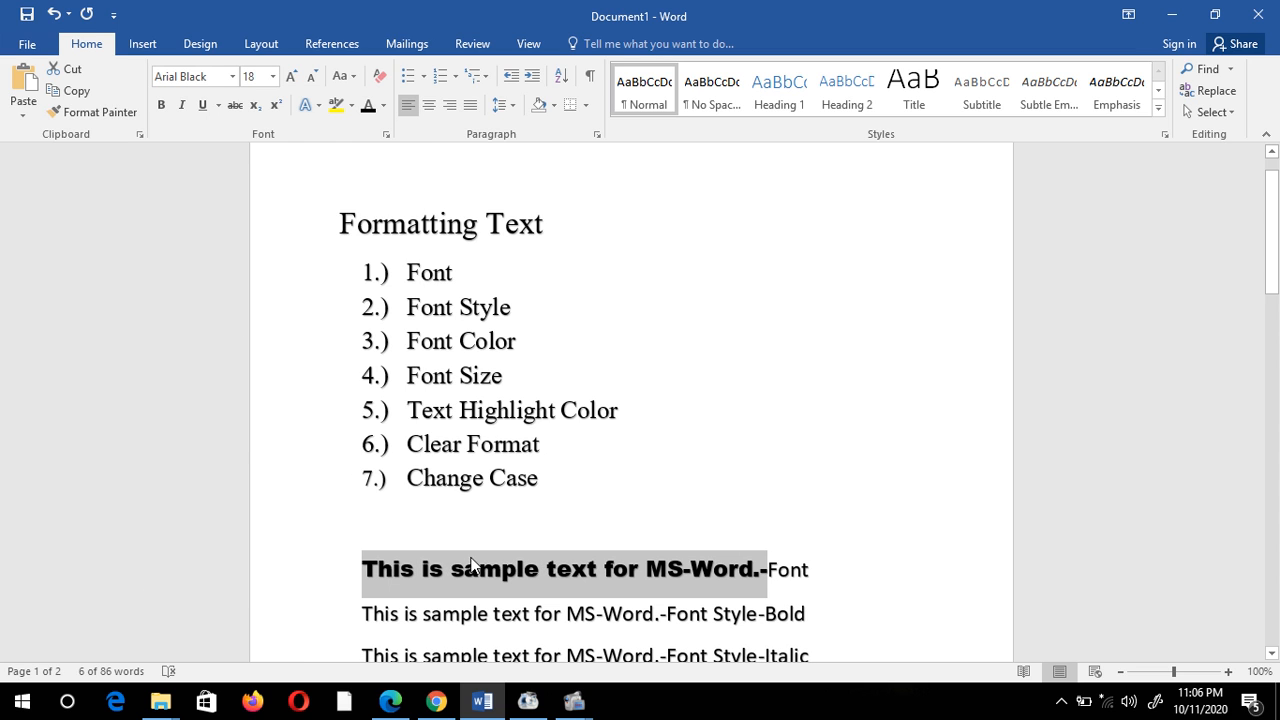
click(561, 511)
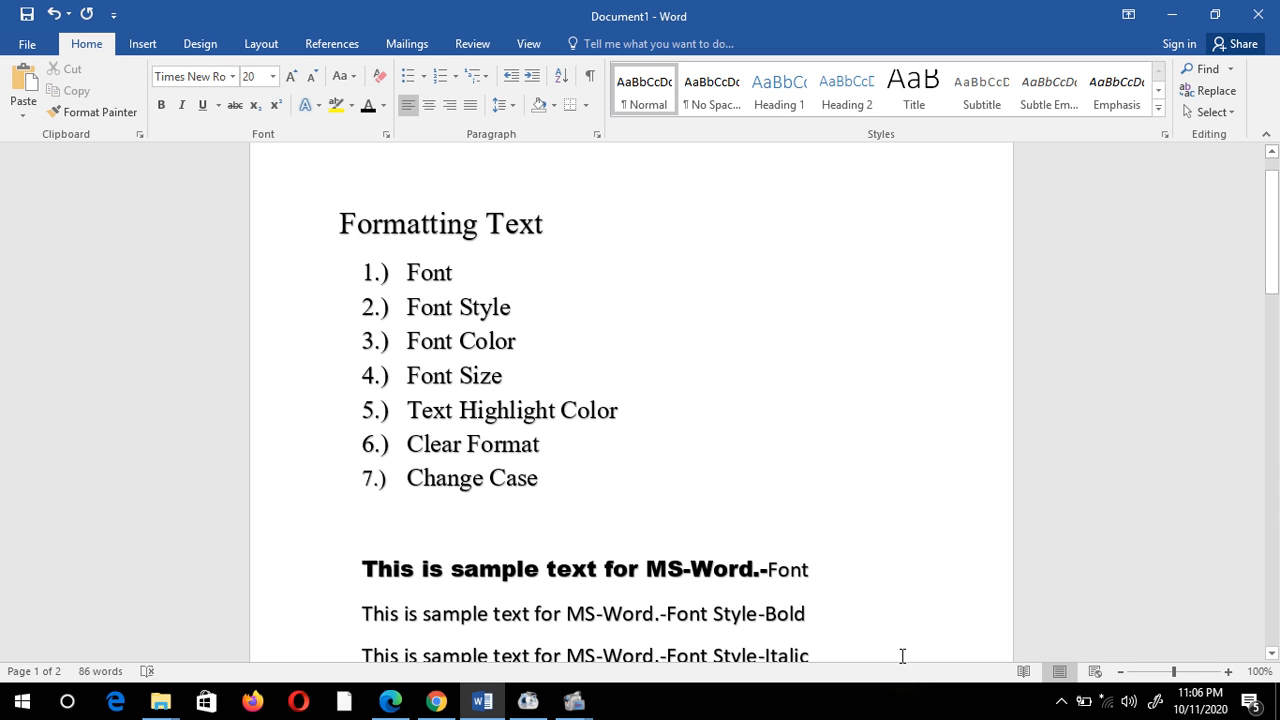
Step: Make "This is sample text for MS-Word" bold in the Font Style-Bold line
drag(1274, 230, 1275, 288)
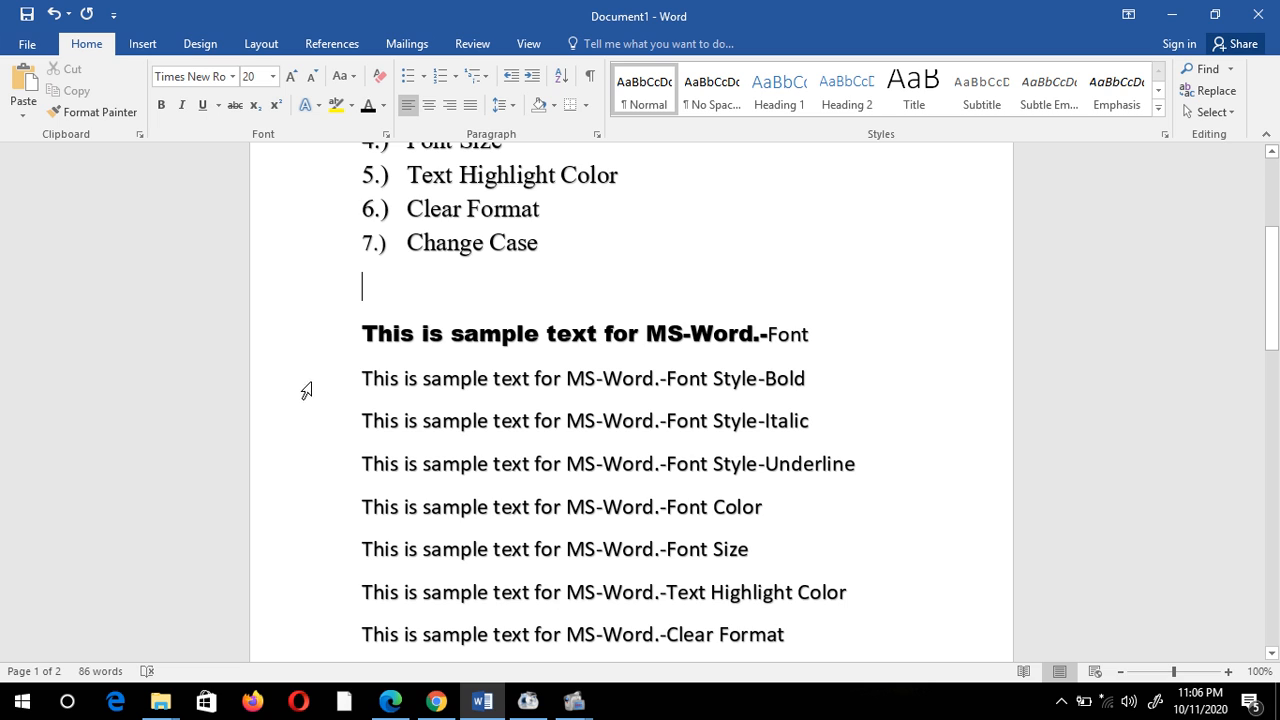
drag(361, 379, 655, 380)
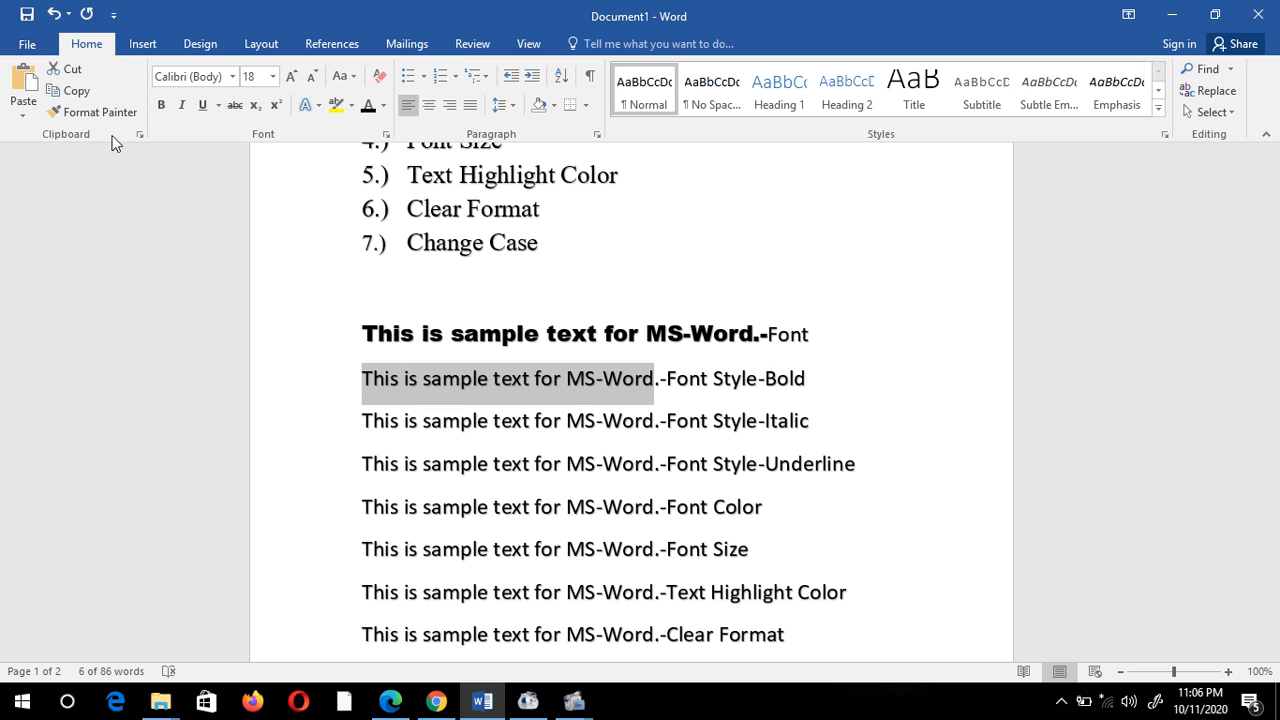
click(163, 104)
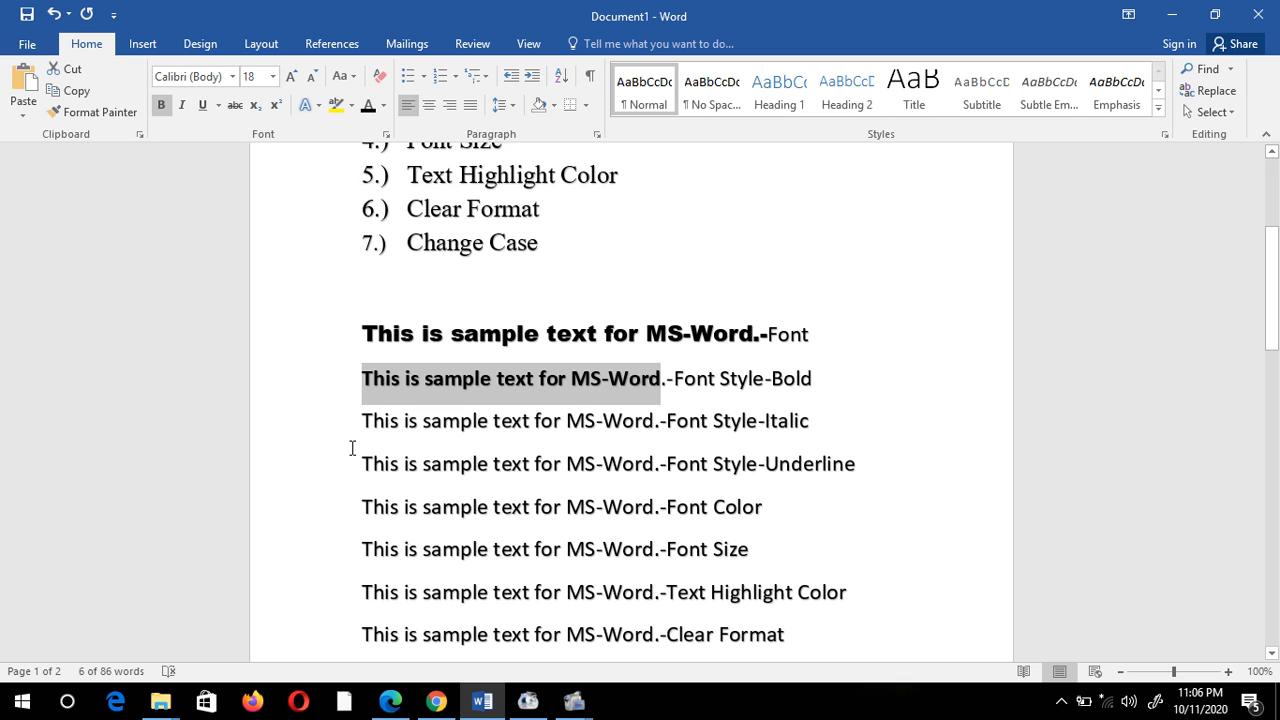
Step: Italicize the sample sentence in the Font Style-Italic line and underline the one in the Font Style-Underline line
drag(361, 421, 661, 428)
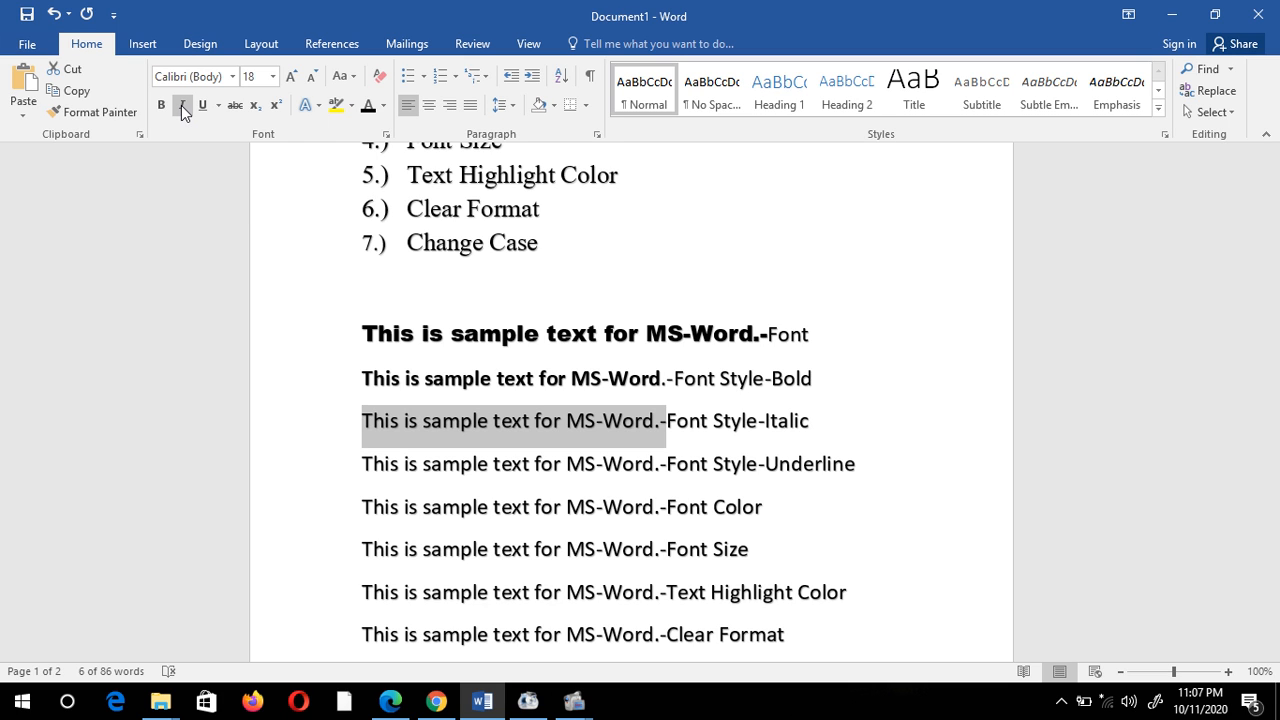
click(182, 106)
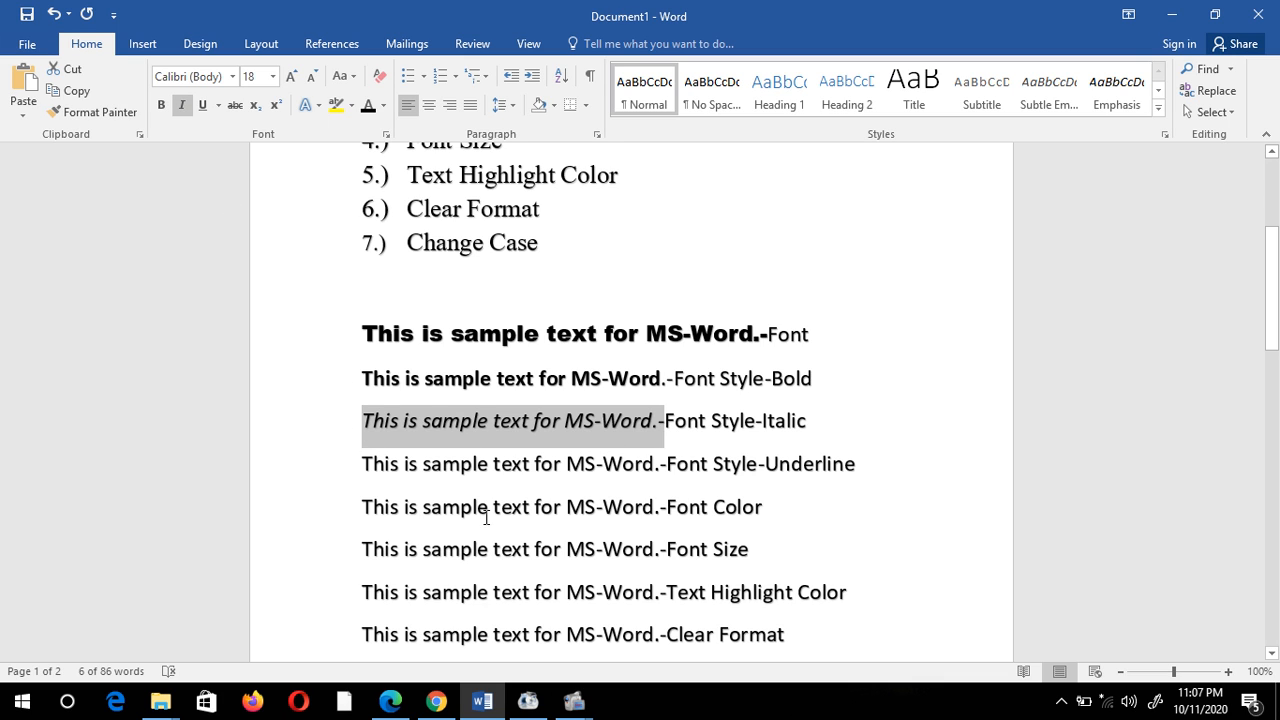
drag(362, 460, 660, 466)
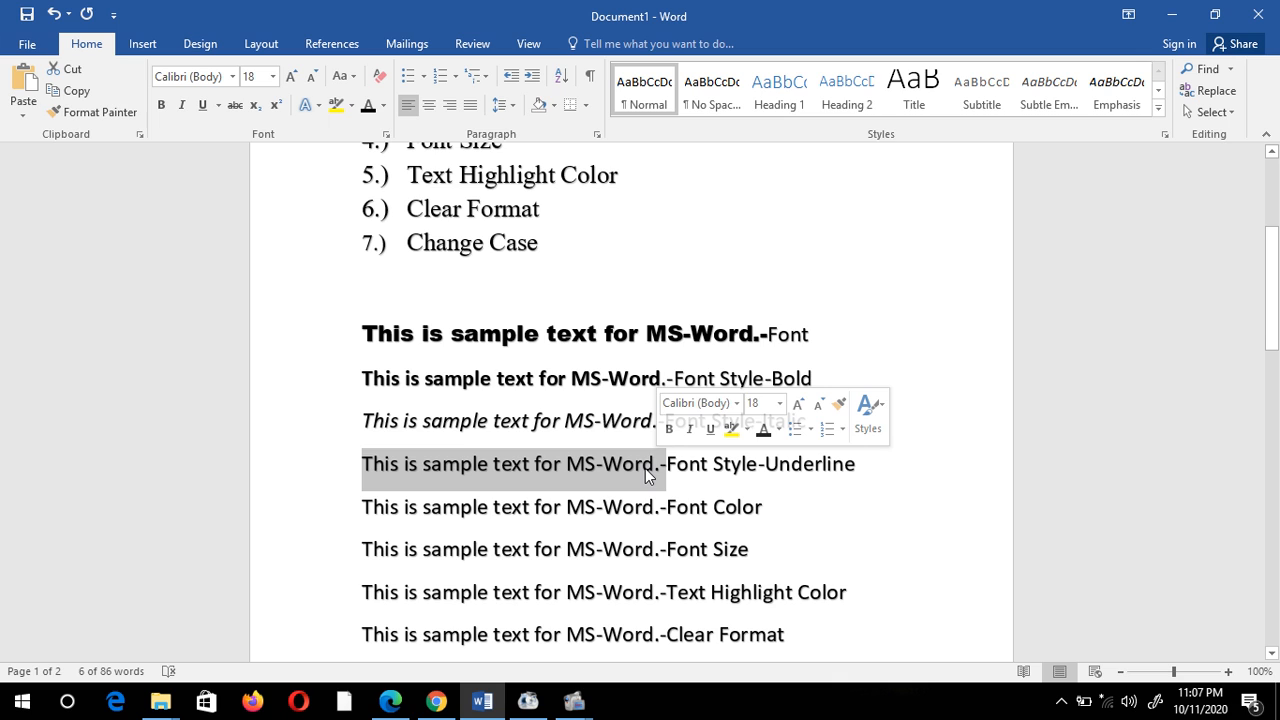
click(203, 110)
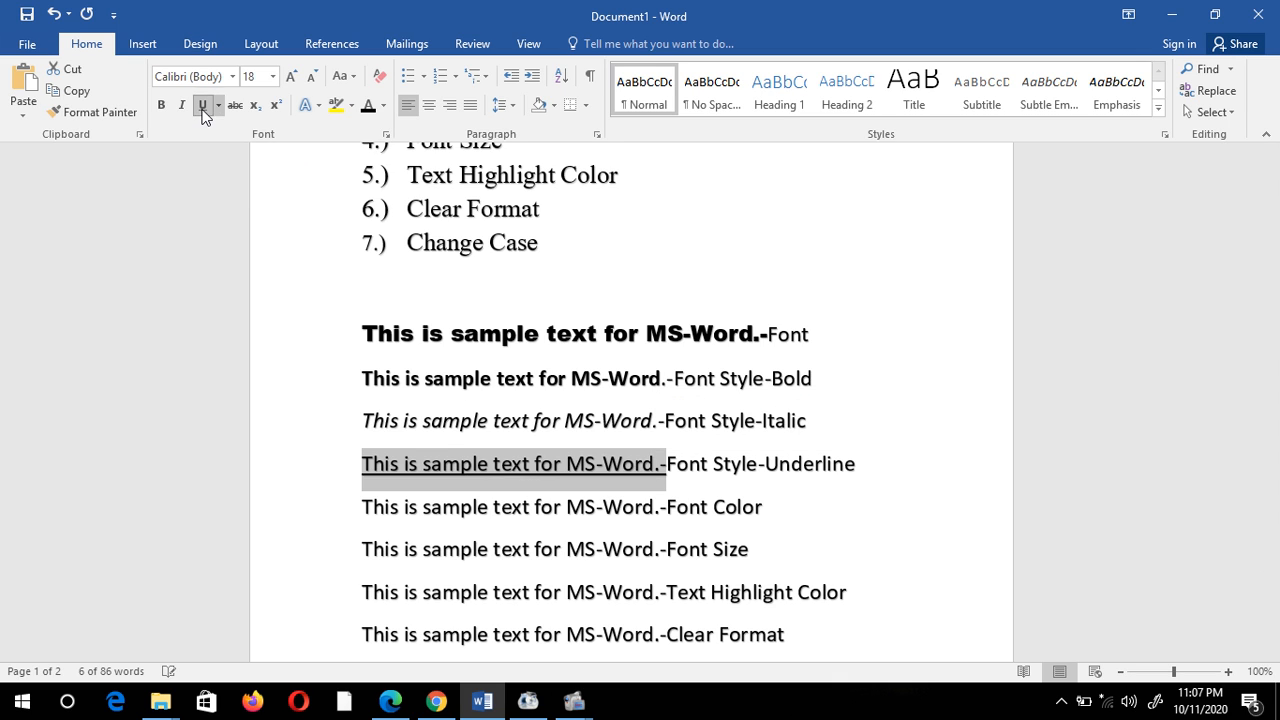
click(472, 520)
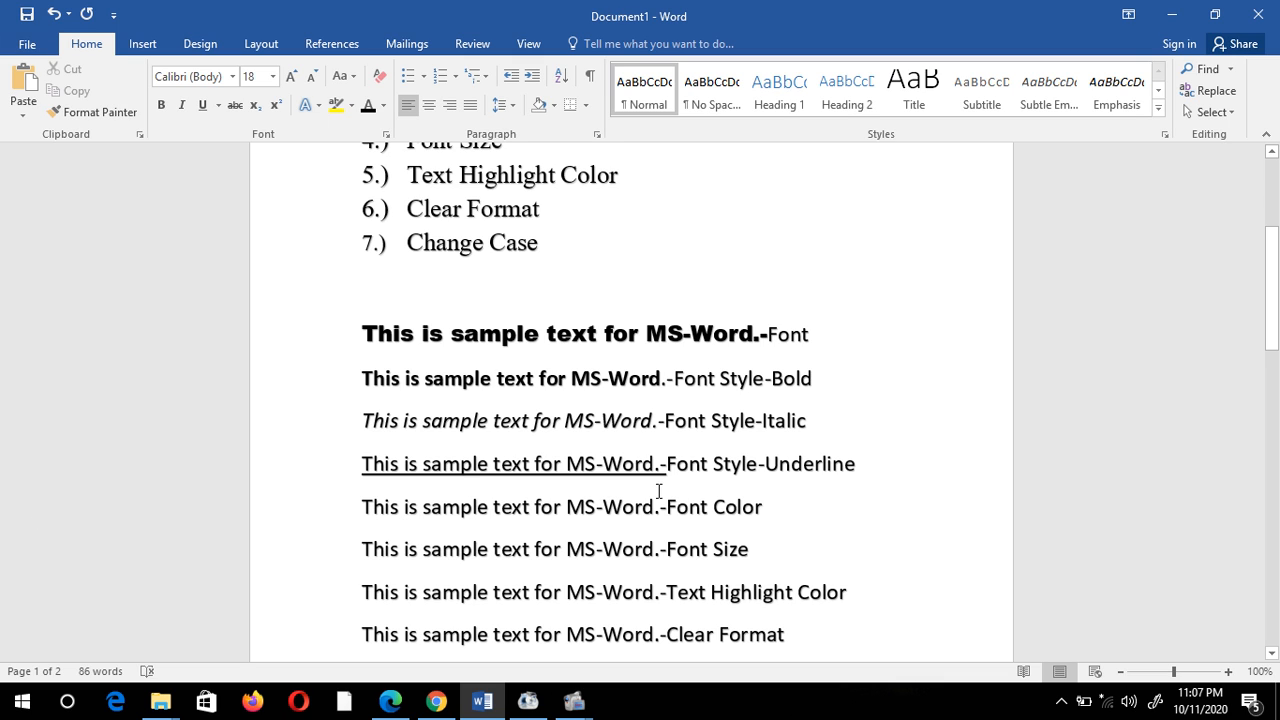
Step: Color "This is sample text for MS-Word.-" in the Font Color line with the darkest shade of the second blue theme color
drag(362, 506, 652, 512)
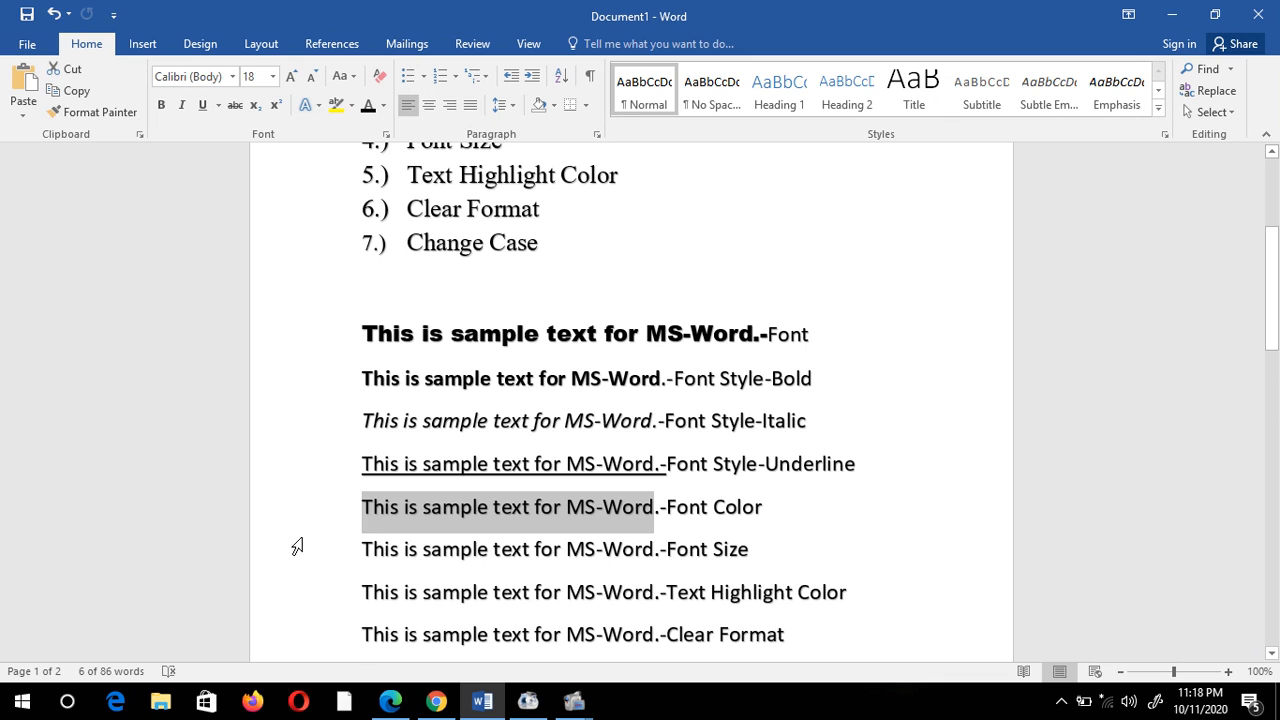
click(343, 518)
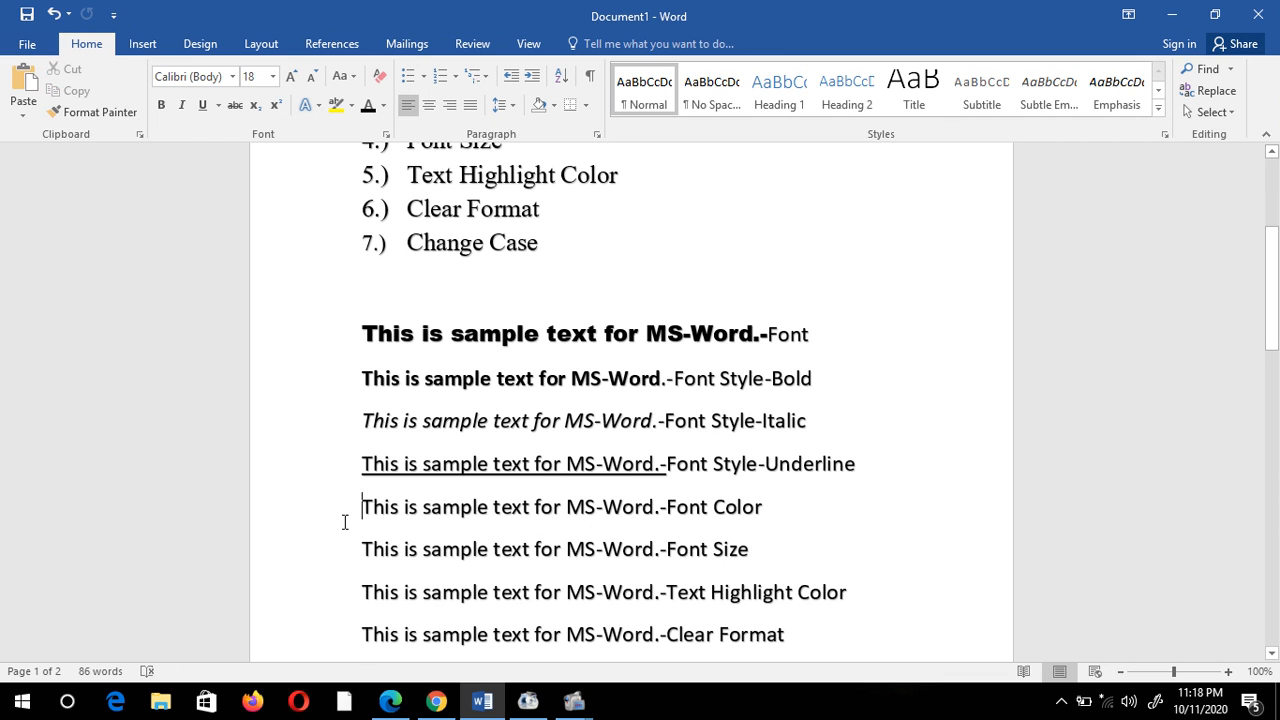
drag(359, 507, 657, 507)
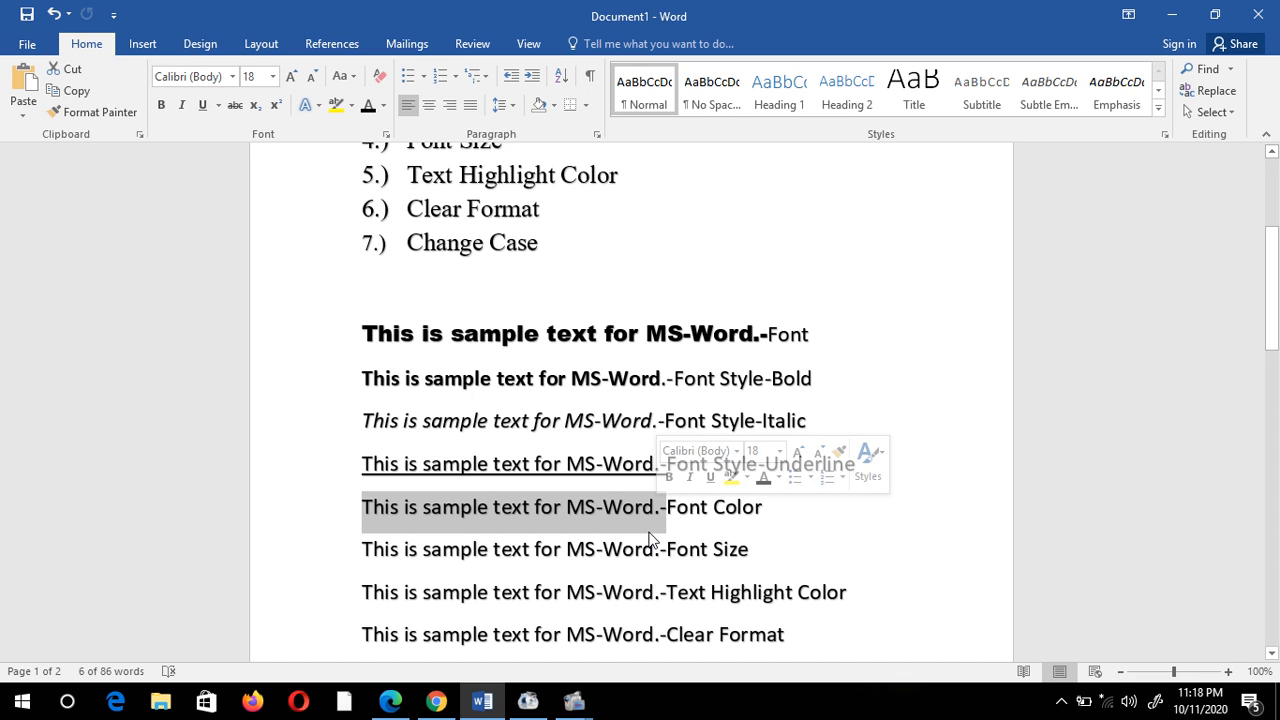
click(779, 478)
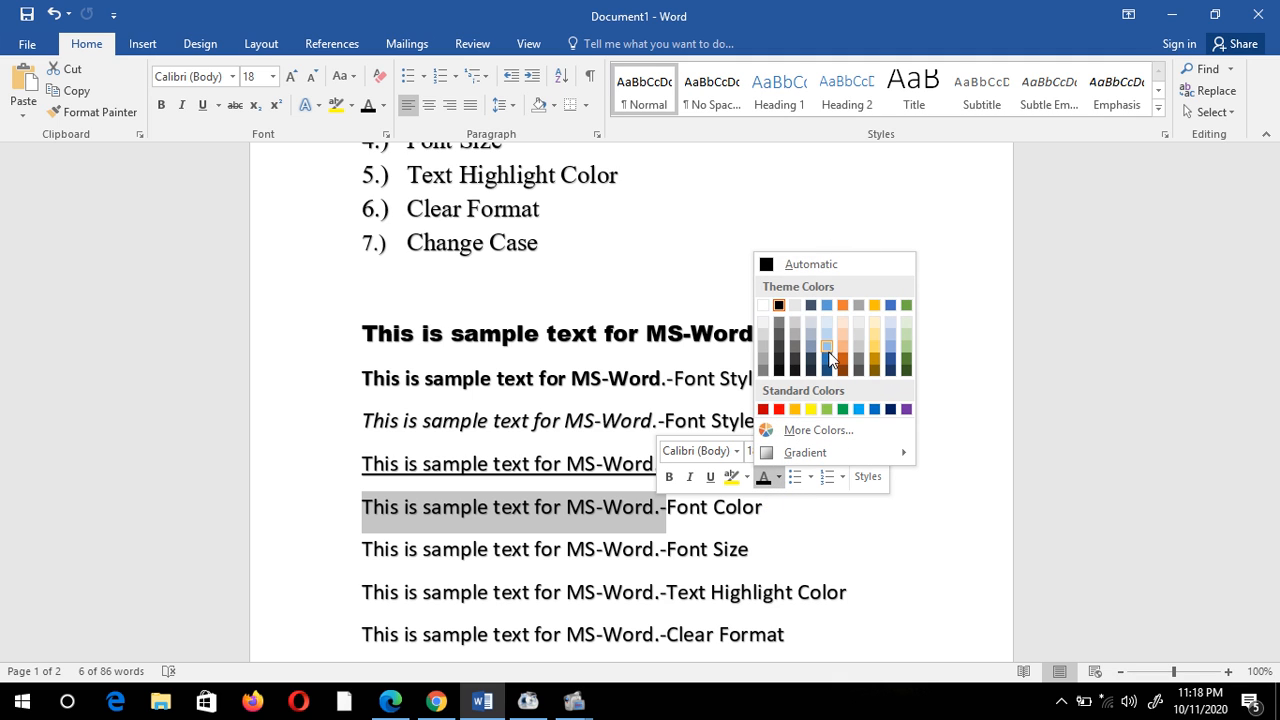
click(891, 371)
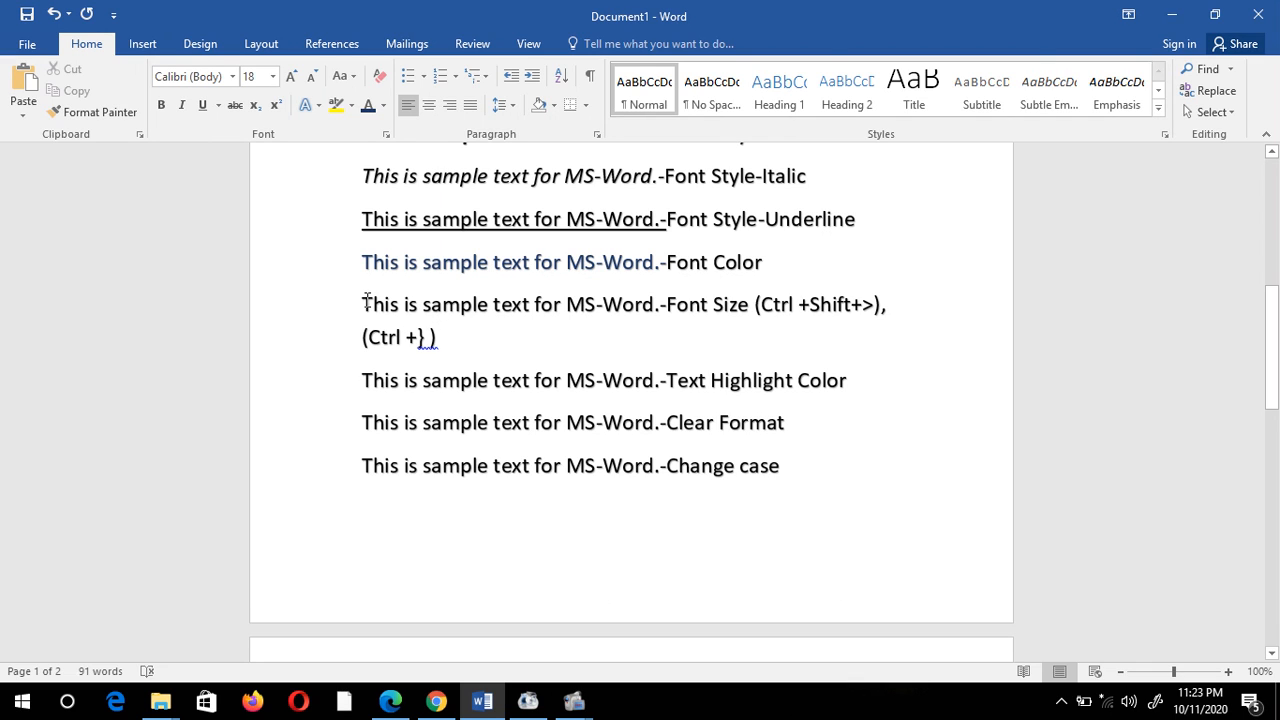
Step: Enlarge "This is sample text for MS-Word" in the Font Size line one preset size at a time up to 26 pt
drag(361, 304, 644, 304)
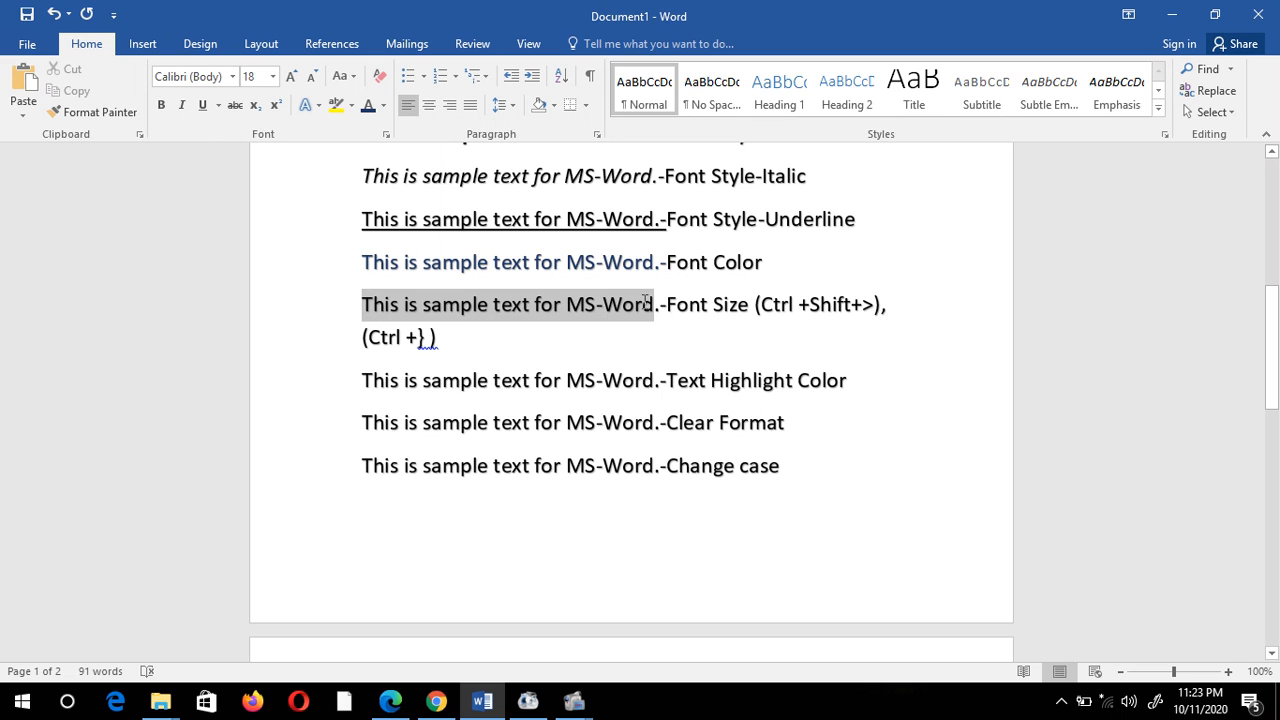
click(292, 76)
click(297, 71)
click(297, 71)
click(297, 71)
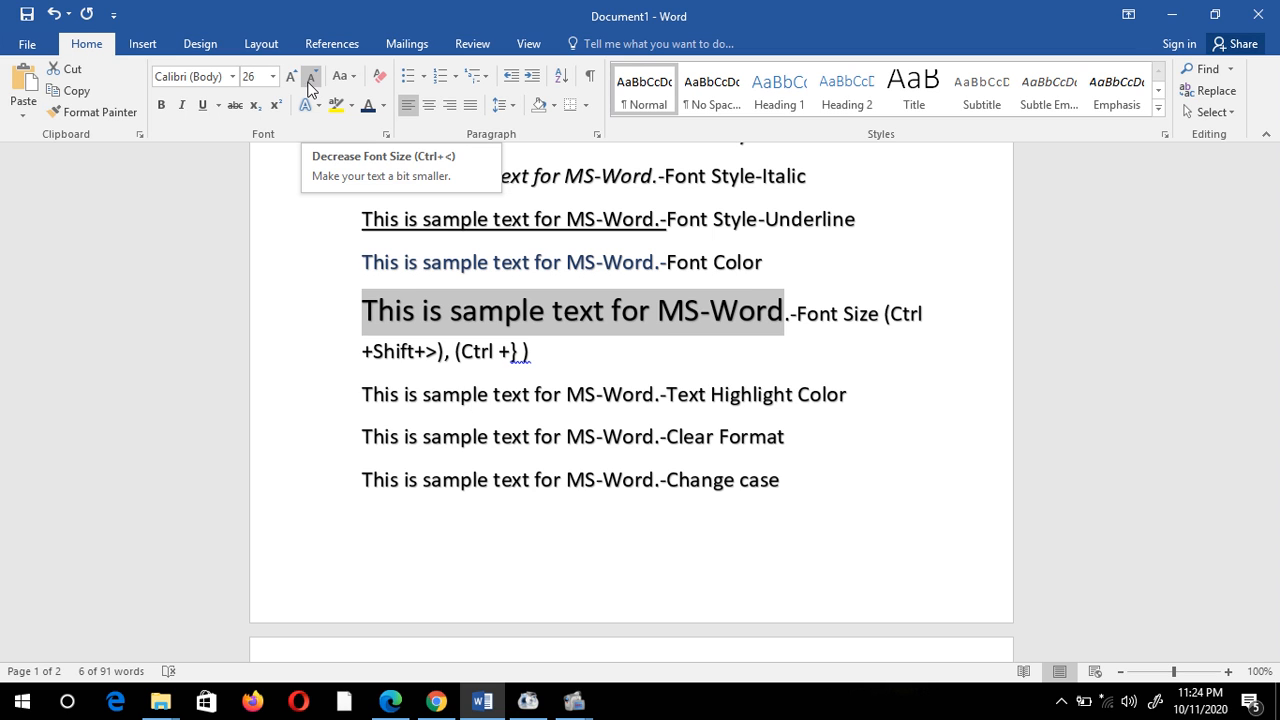
Step: Shrink the selected Font Size sample text stepwise to 20 pt, and set its size directly to 24 pt
click(310, 83)
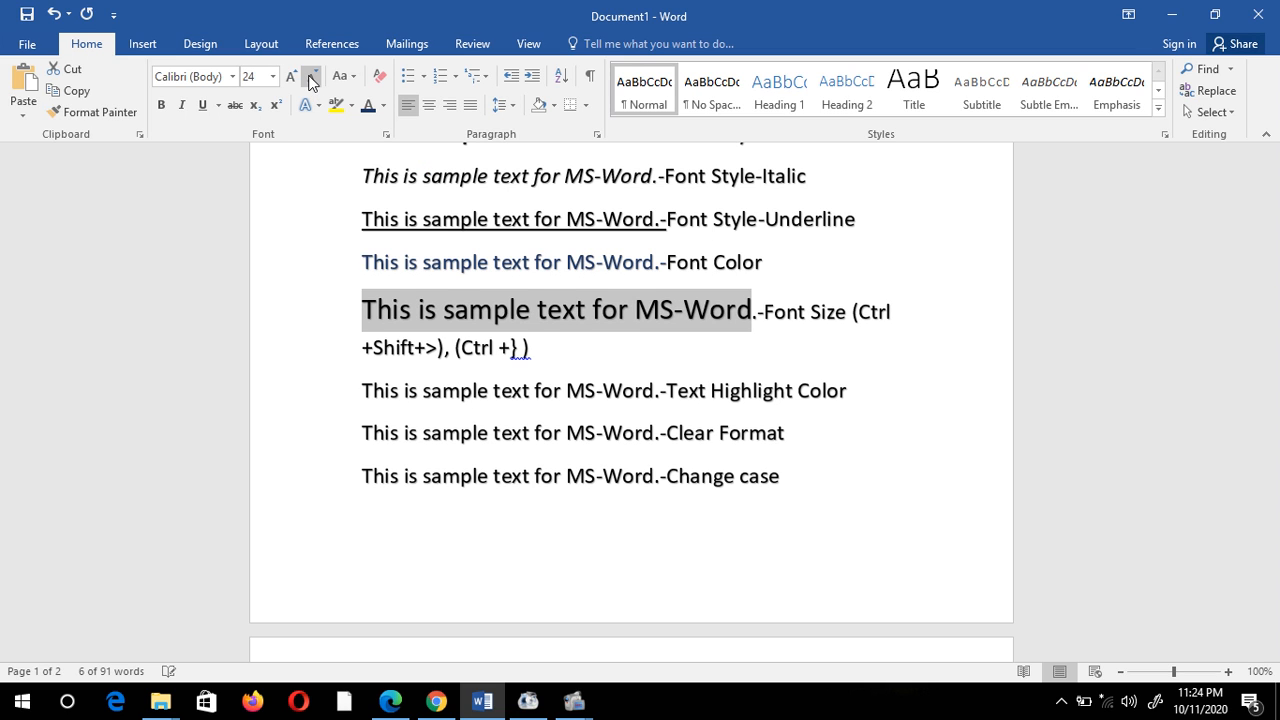
click(310, 83)
click(310, 83)
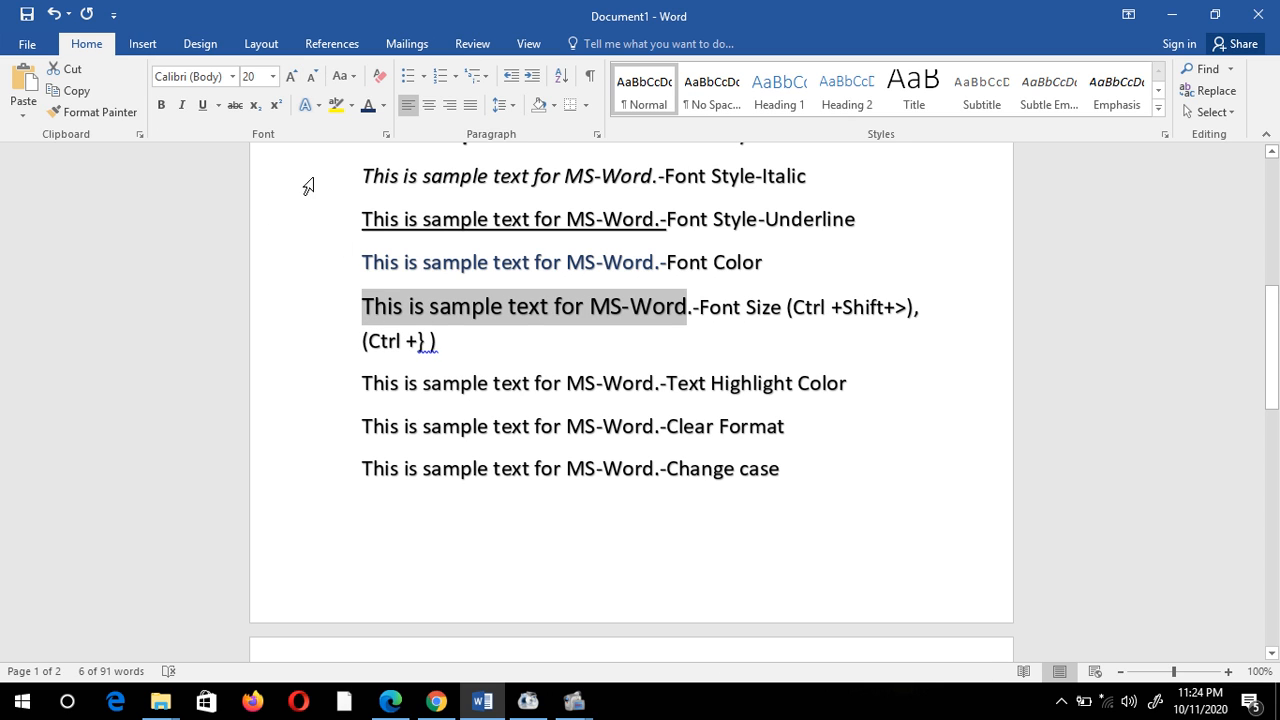
click(273, 78)
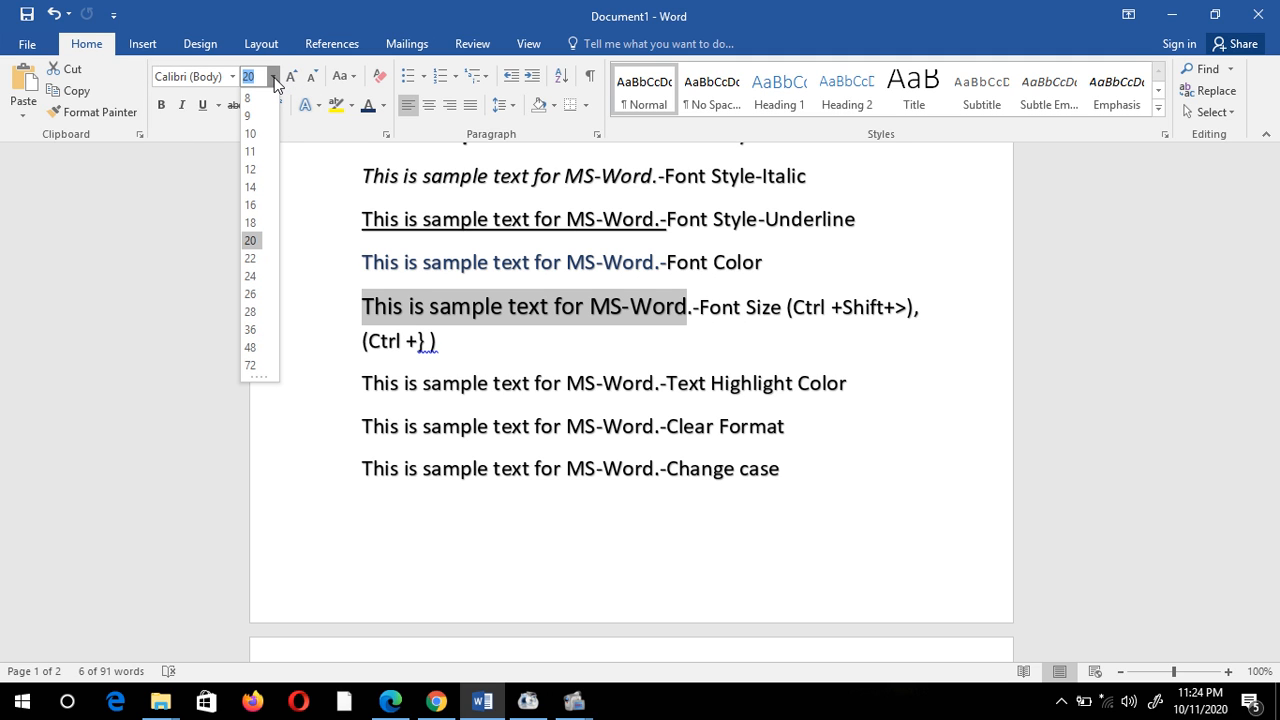
click(250, 283)
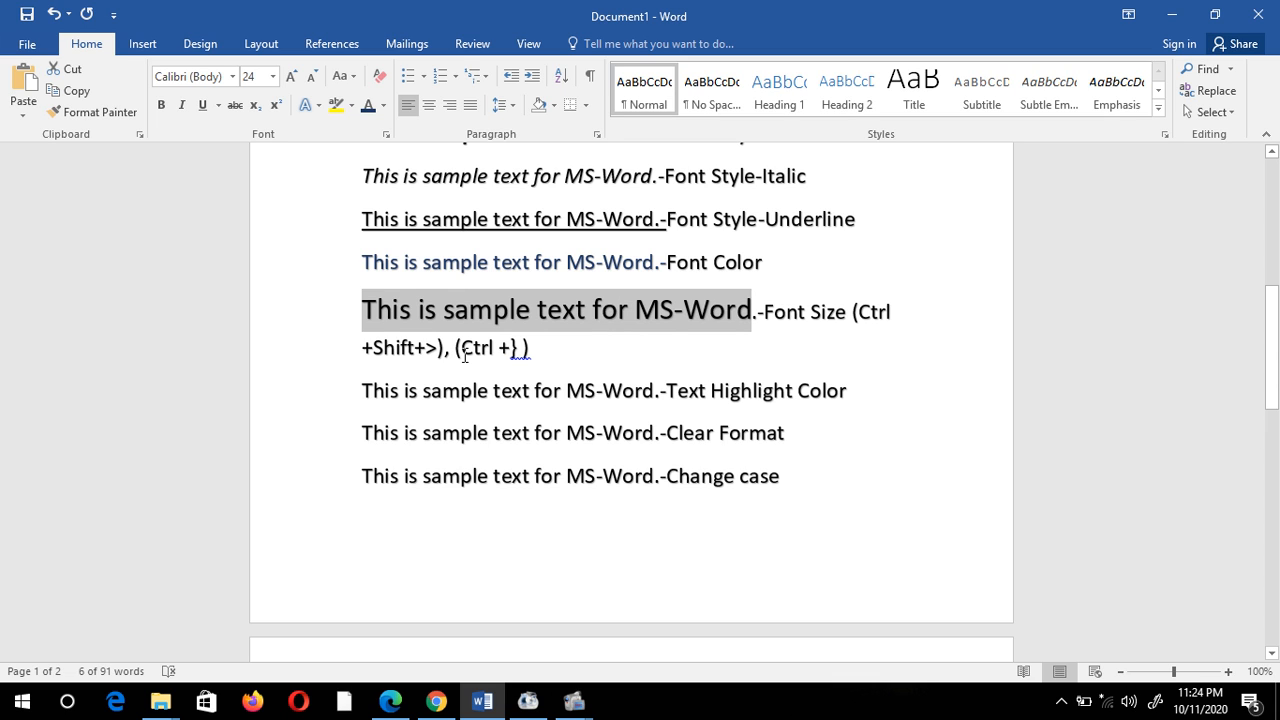
Step: Grow the selected Font Size sample text through the preset sizes beyond 36 pt, and reduce it back to 28 pt
key(ctrl+shift+period)
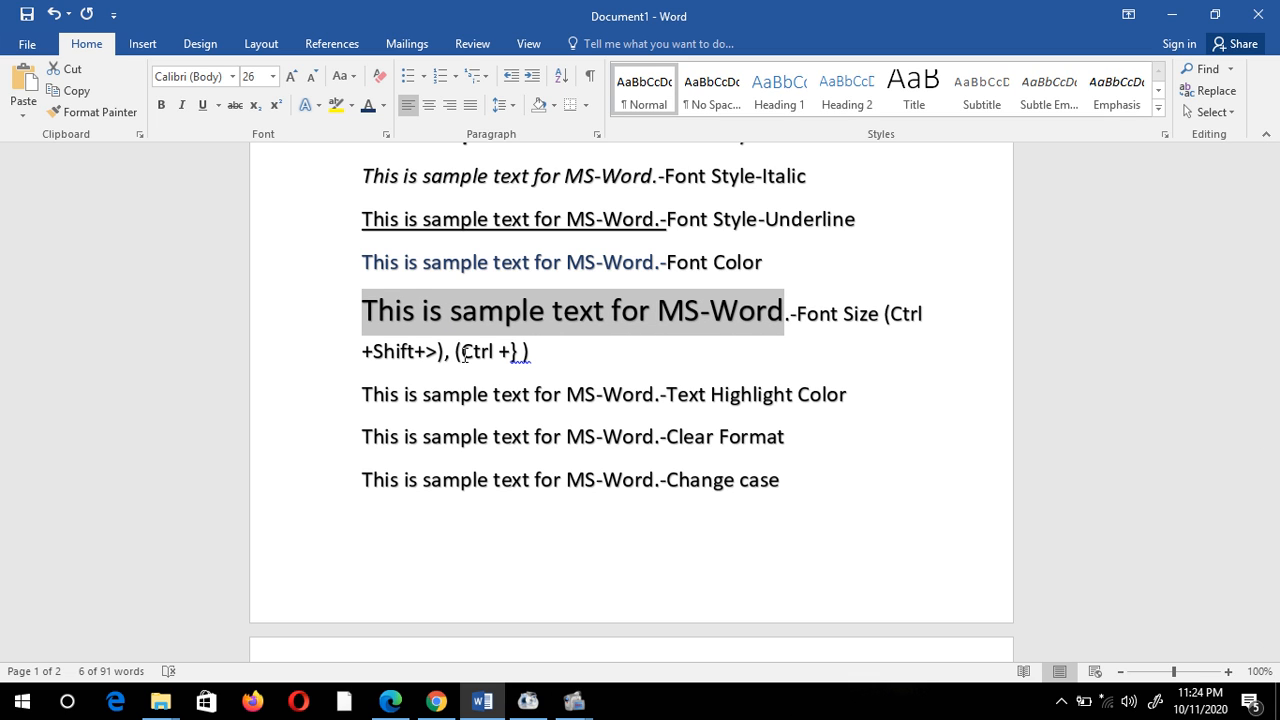
key(ctrl+shift+period)
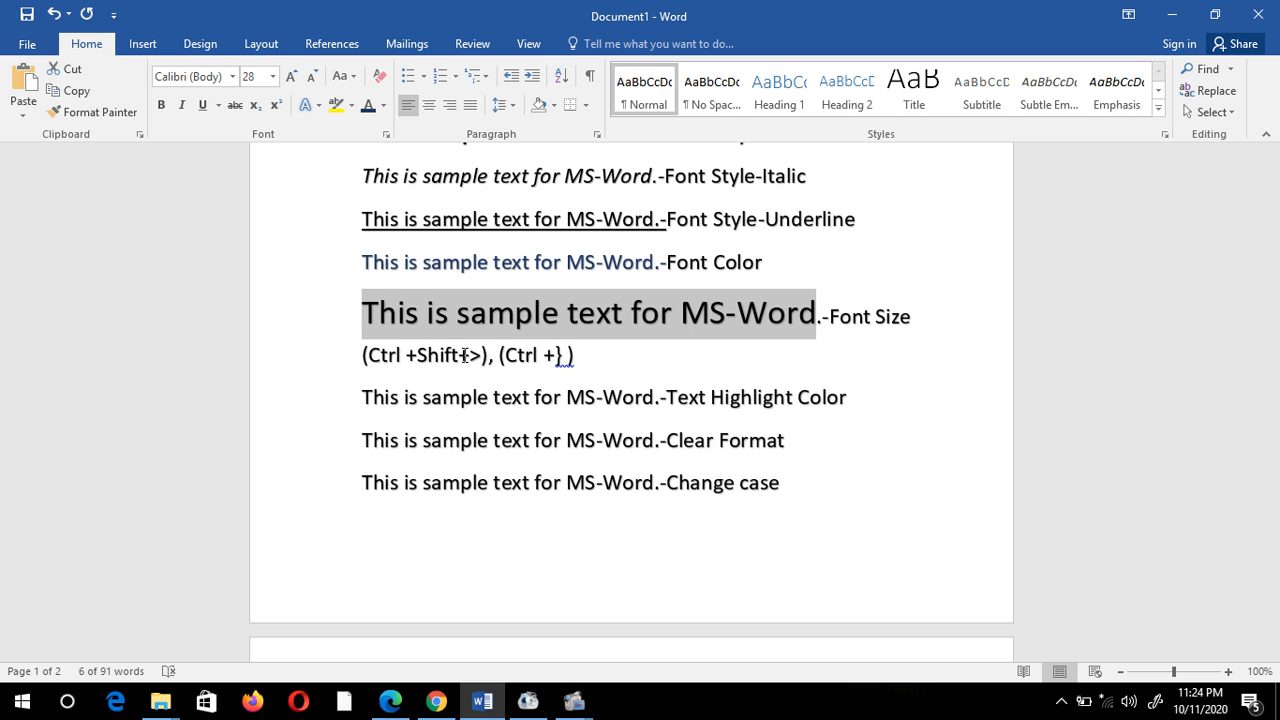
key(ctrl+shift+period)
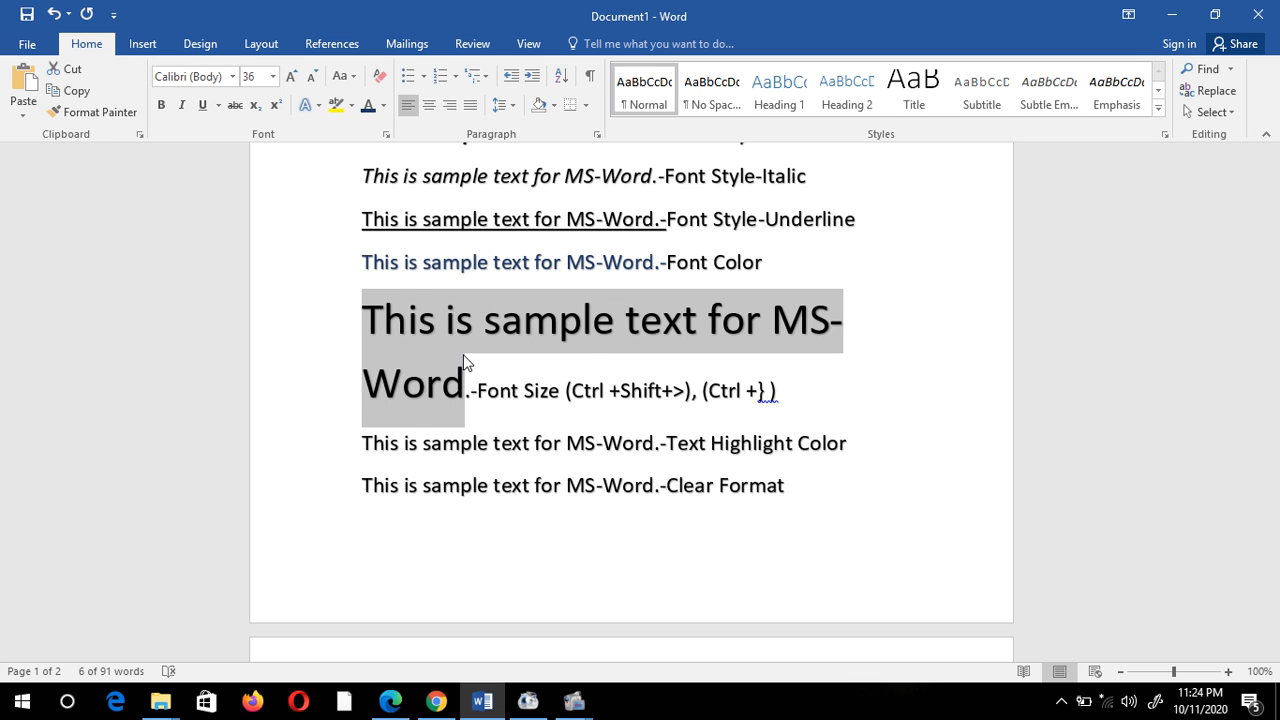
key(ctrl+shift+period)
key(ctrl+shift+comma)
key(ctrl+shift+comma)
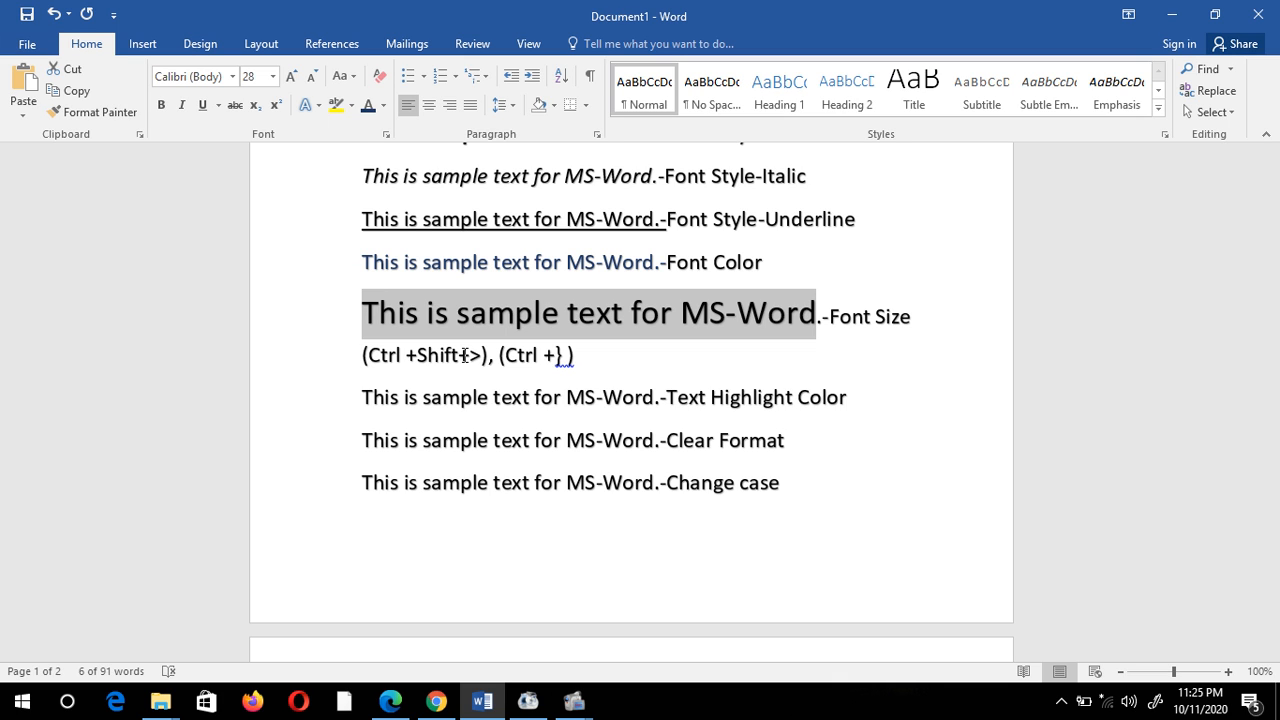
Step: Increase the selected Font Size sample text in one-point increments to 31 pt, and reduce it to 29 pt
key(ctrl+bracketright)
key(ctrl+bracketright)
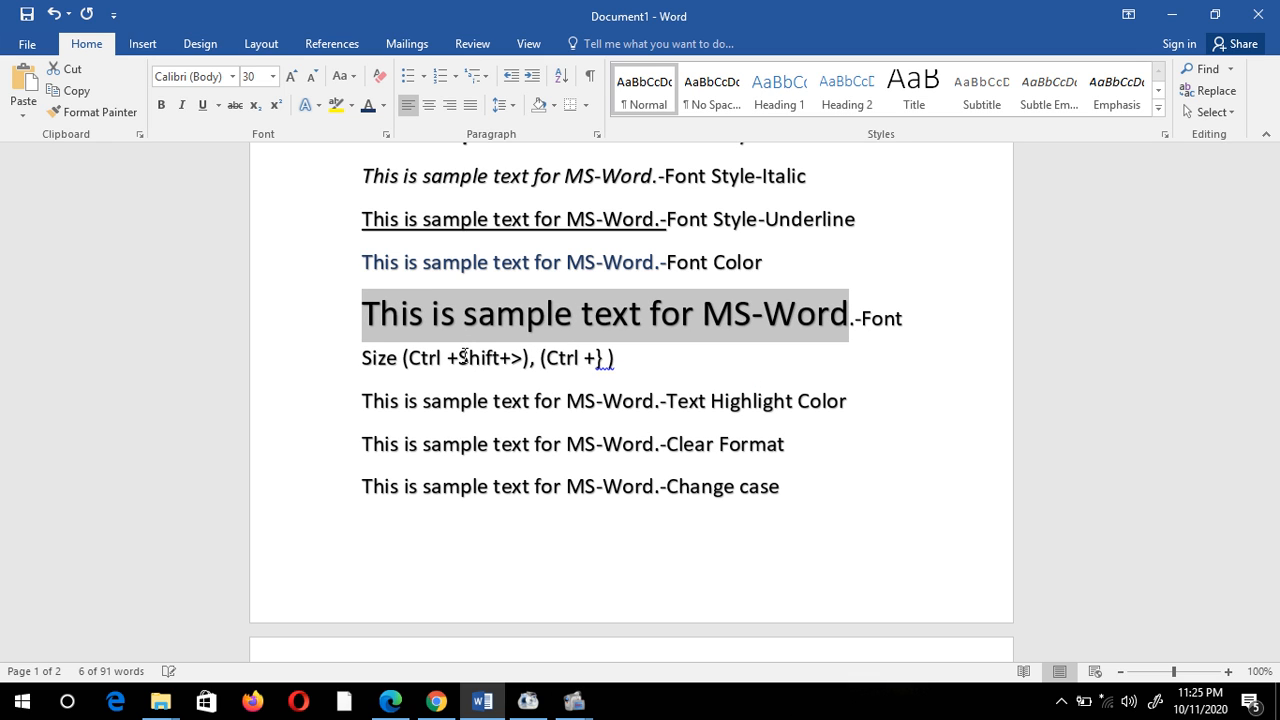
key(ctrl+bracketright)
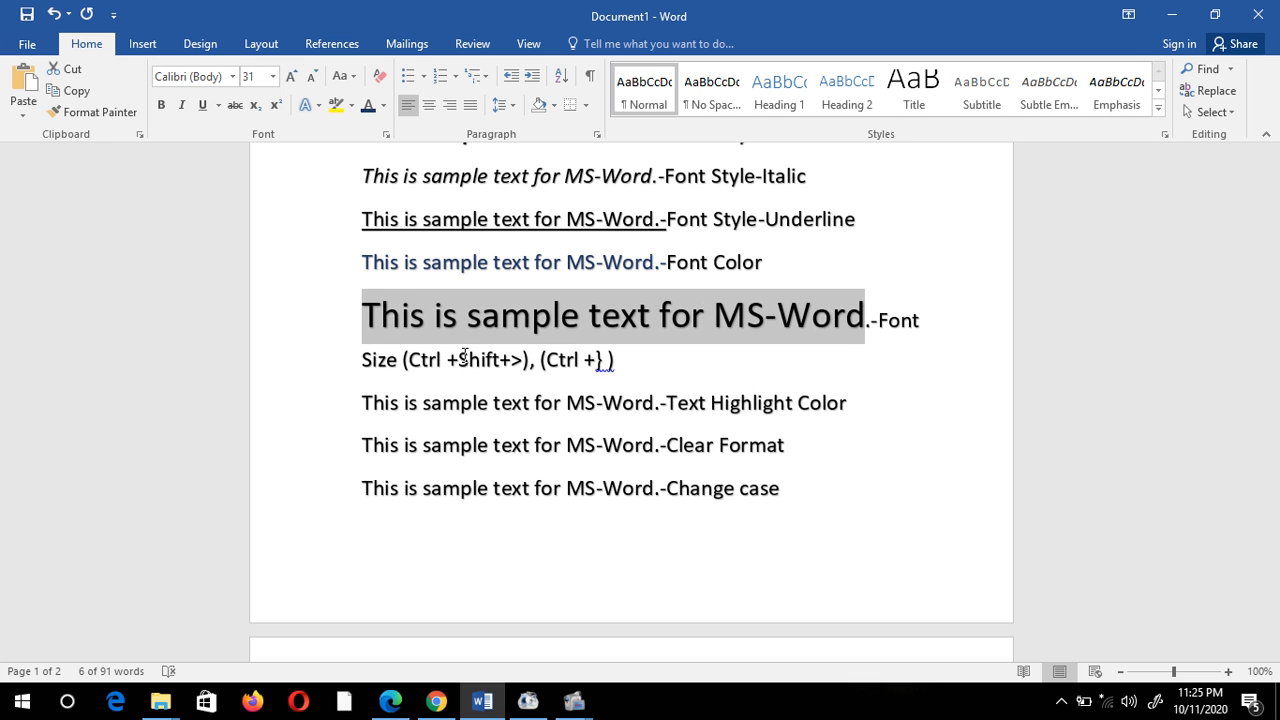
key(ctrl+bracketleft)
key(ctrl+bracketleft)
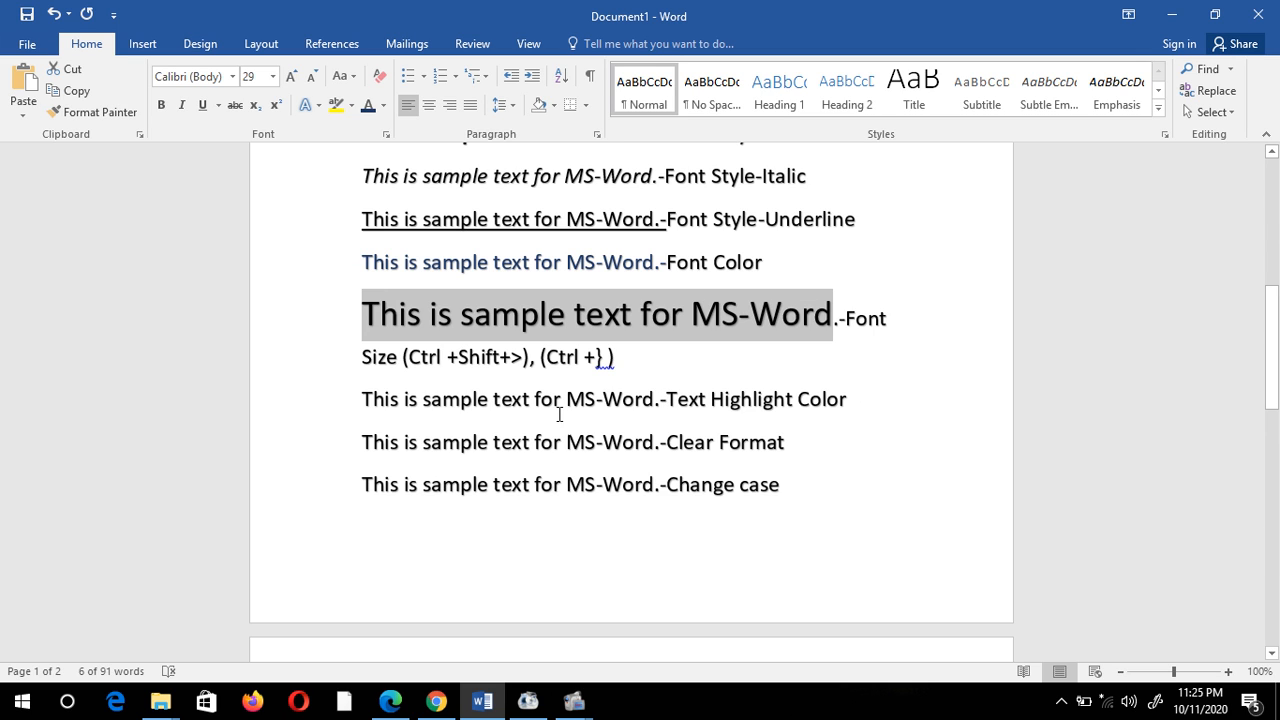
Step: Highlight "This is sample text for MS-Word.-" in the Text Highlight Color line with light gray
drag(362, 399, 663, 400)
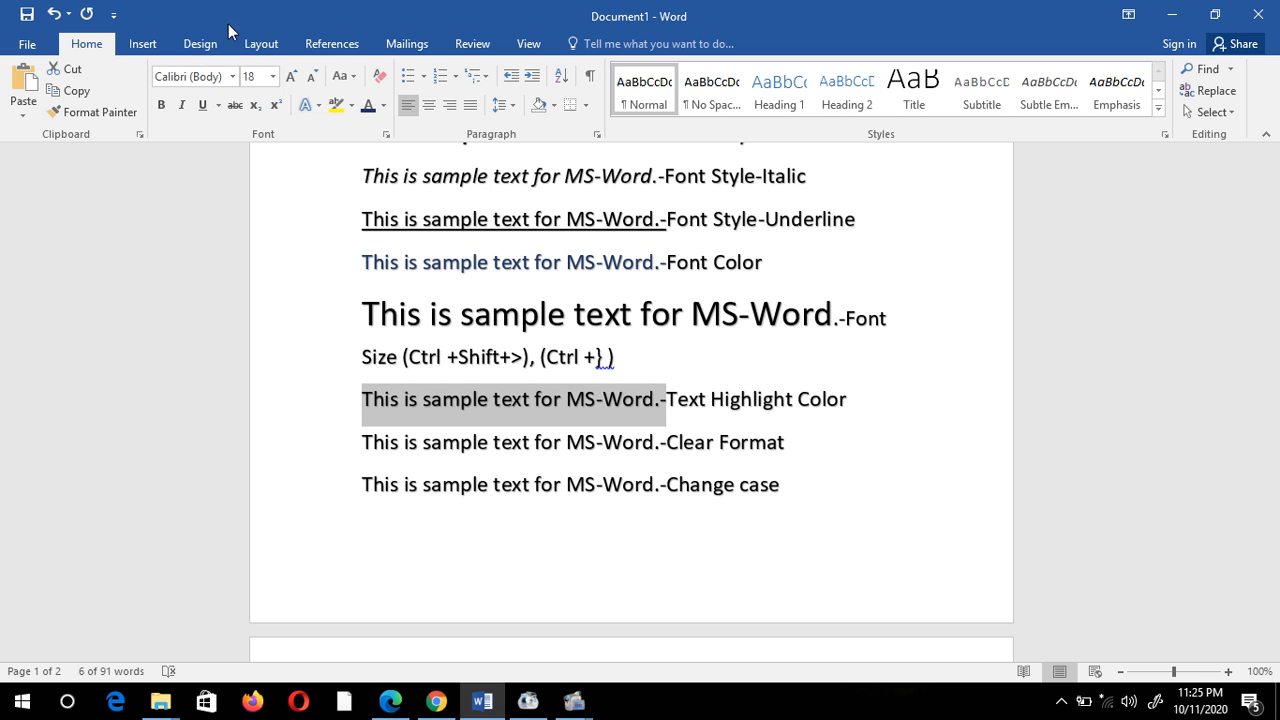
click(352, 106)
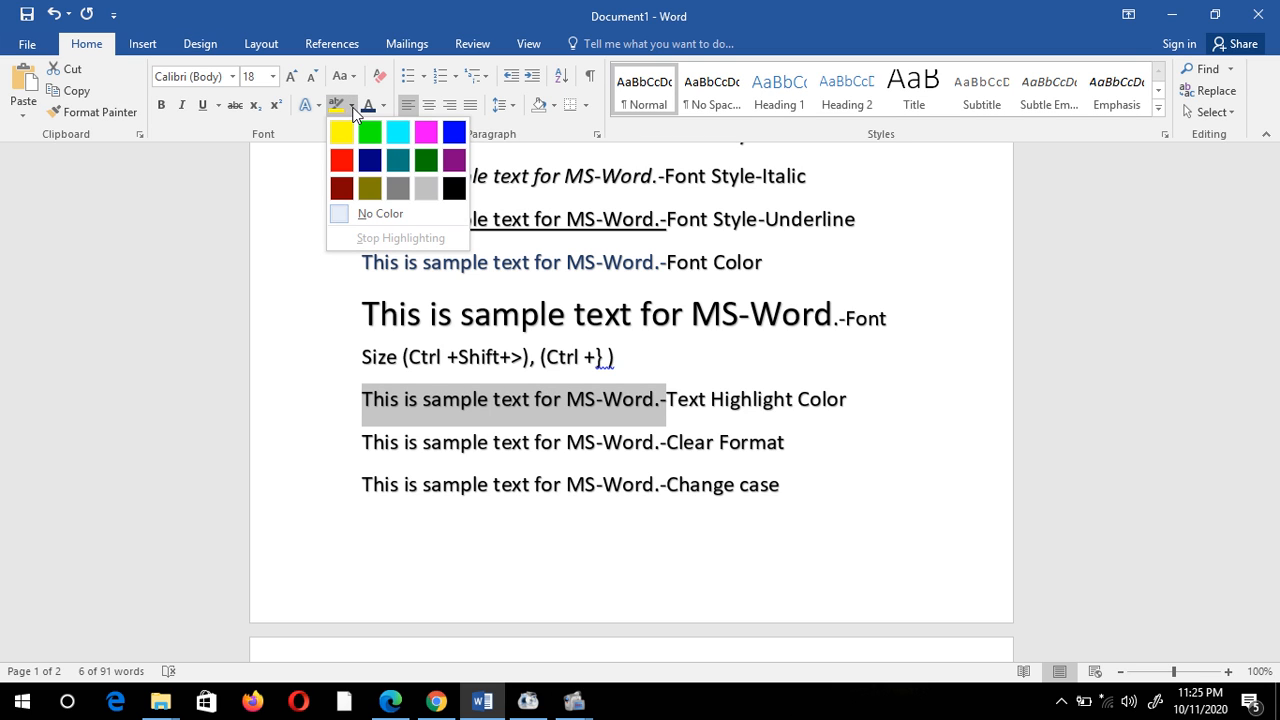
click(427, 190)
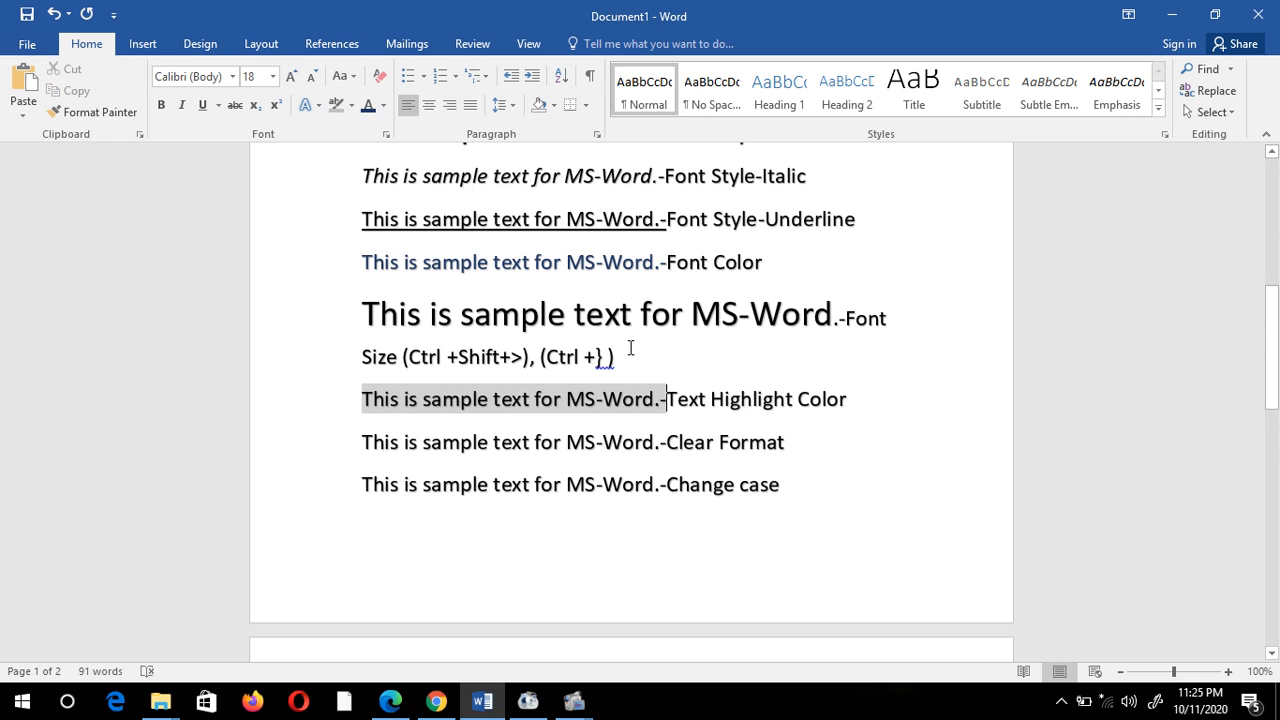
Step: Highlight "This is sample text for MS-Word.-" in the Text Highlight Color line with yellow
drag(354, 390, 668, 399)
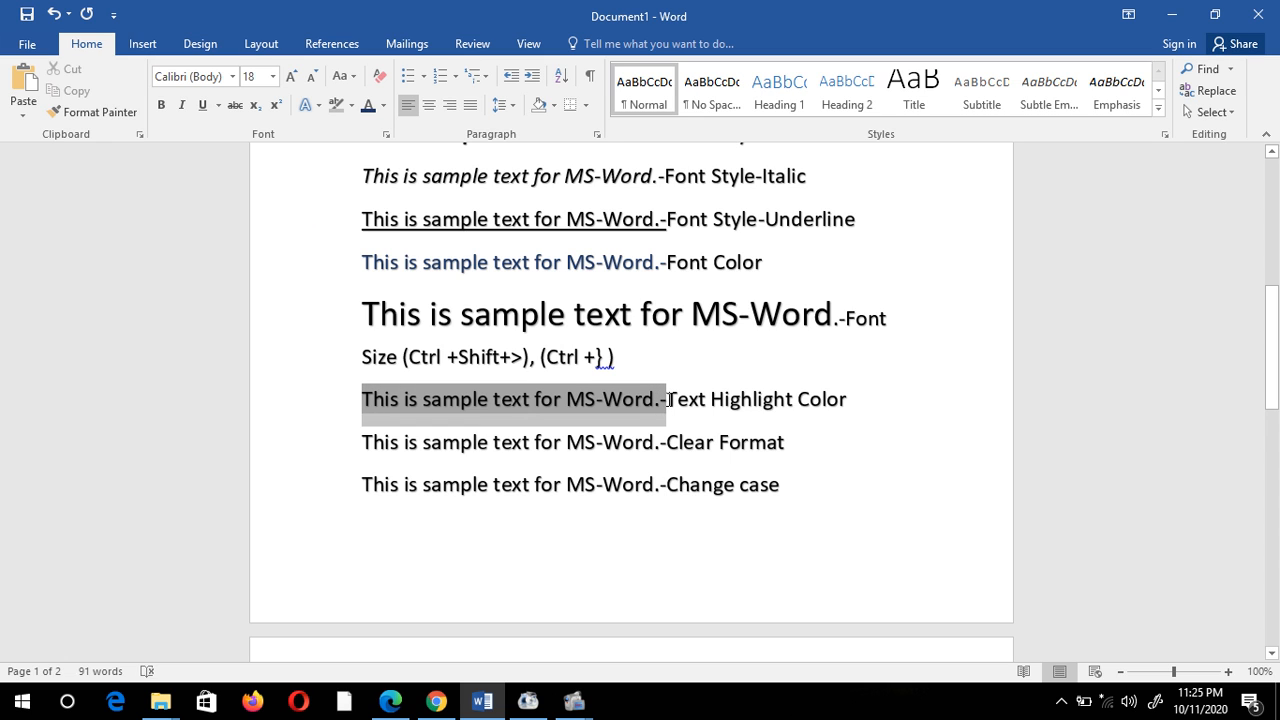
click(351, 105)
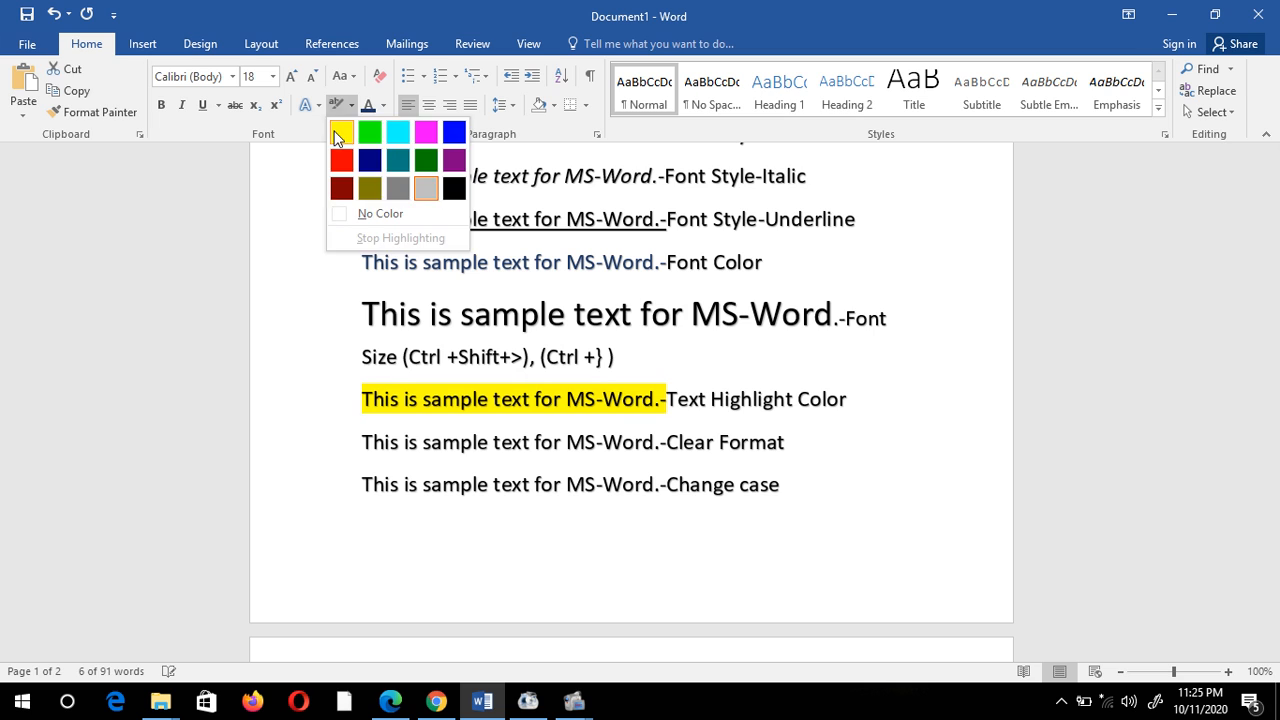
click(341, 131)
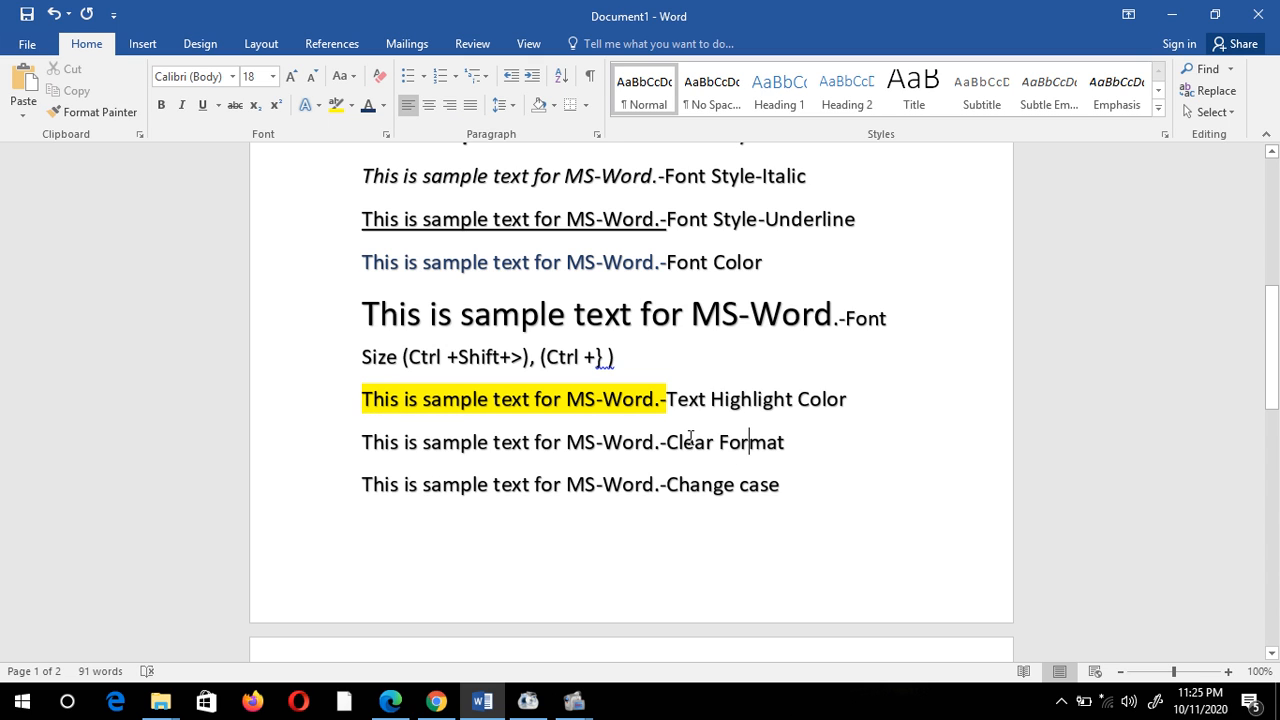
Step: Format "This is sample text for MS-Word.-" in the Clear Format line as 22 pt, bold and dark red
click(587, 443)
drag(363, 442, 718, 443)
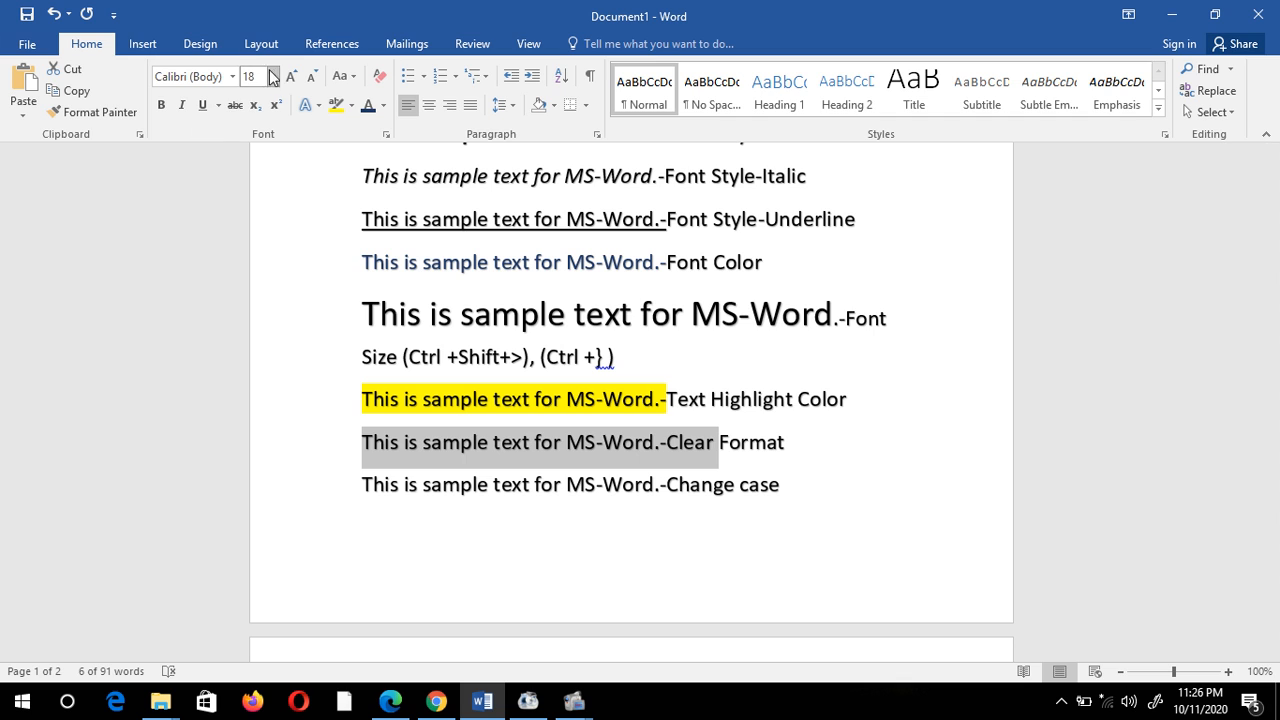
click(487, 416)
drag(398, 442, 668, 444)
click(272, 76)
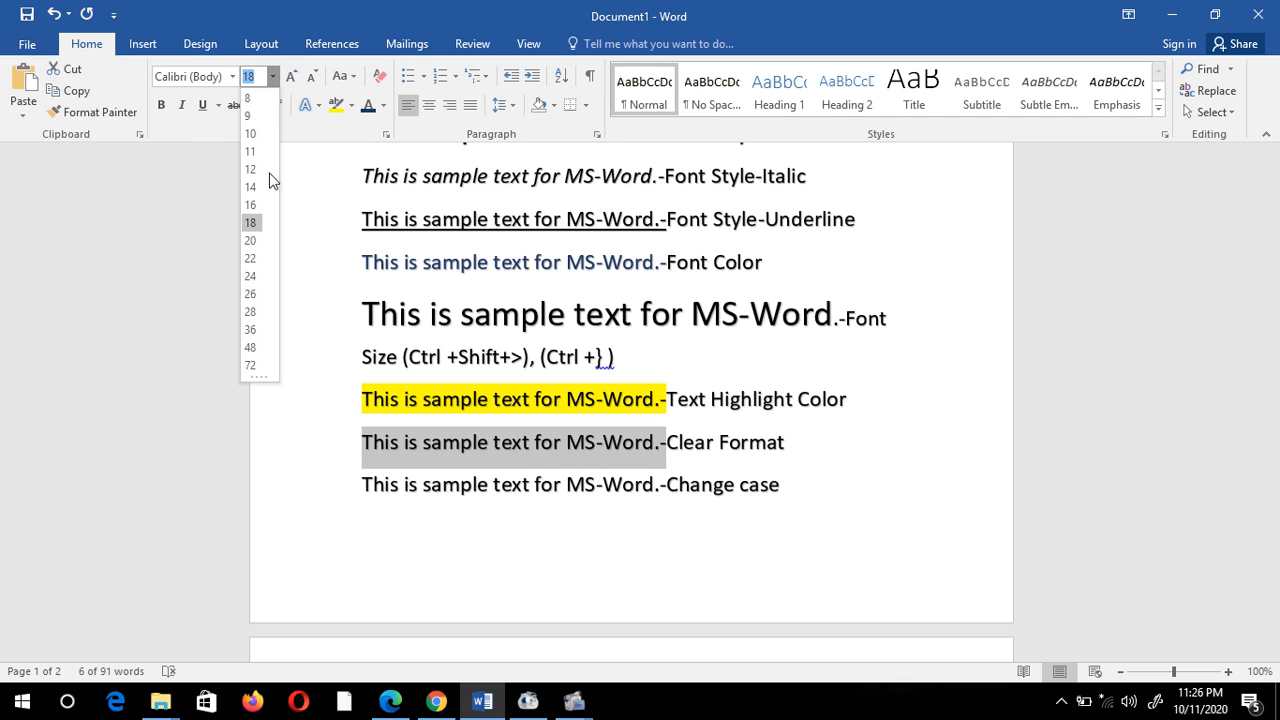
click(251, 258)
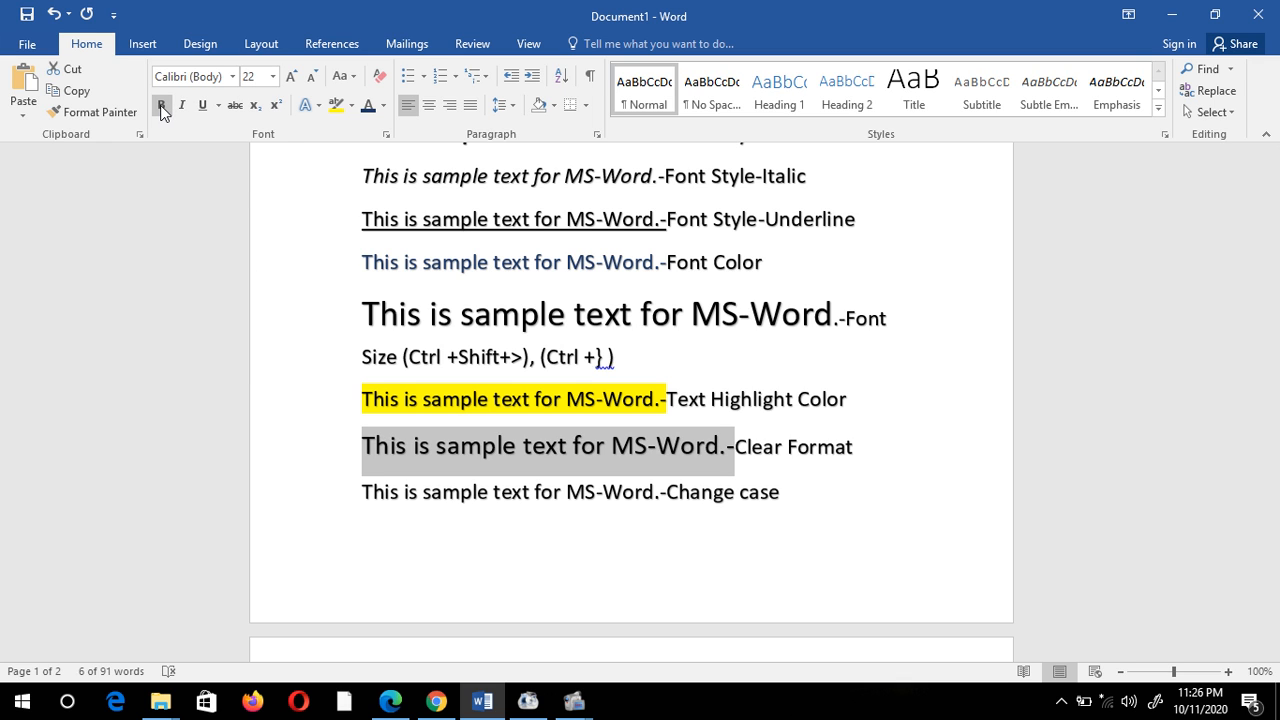
click(161, 106)
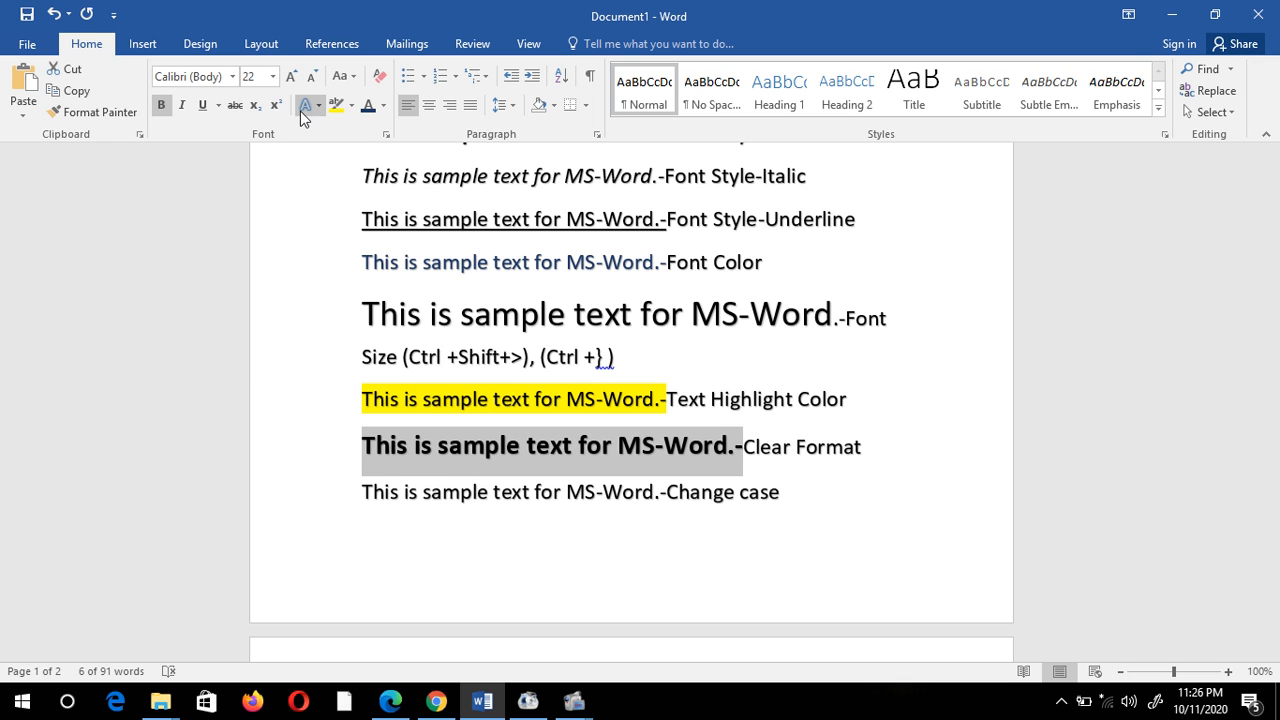
click(384, 112)
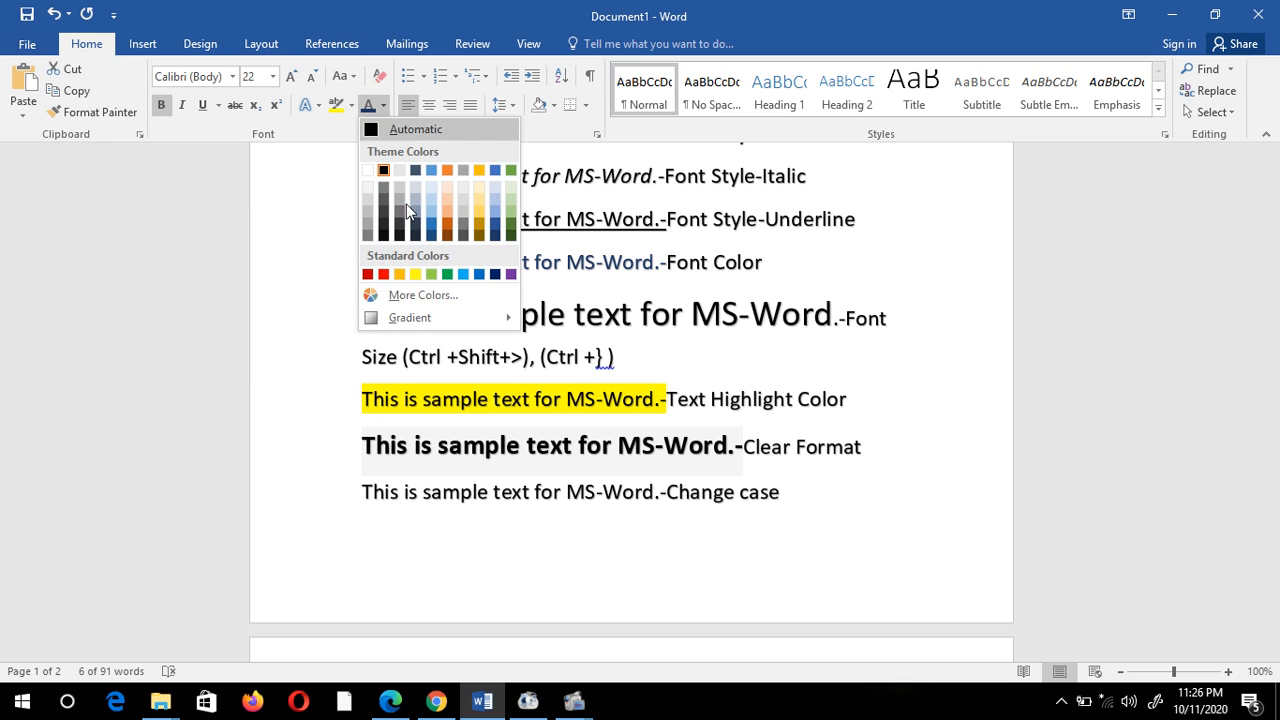
click(369, 277)
click(566, 491)
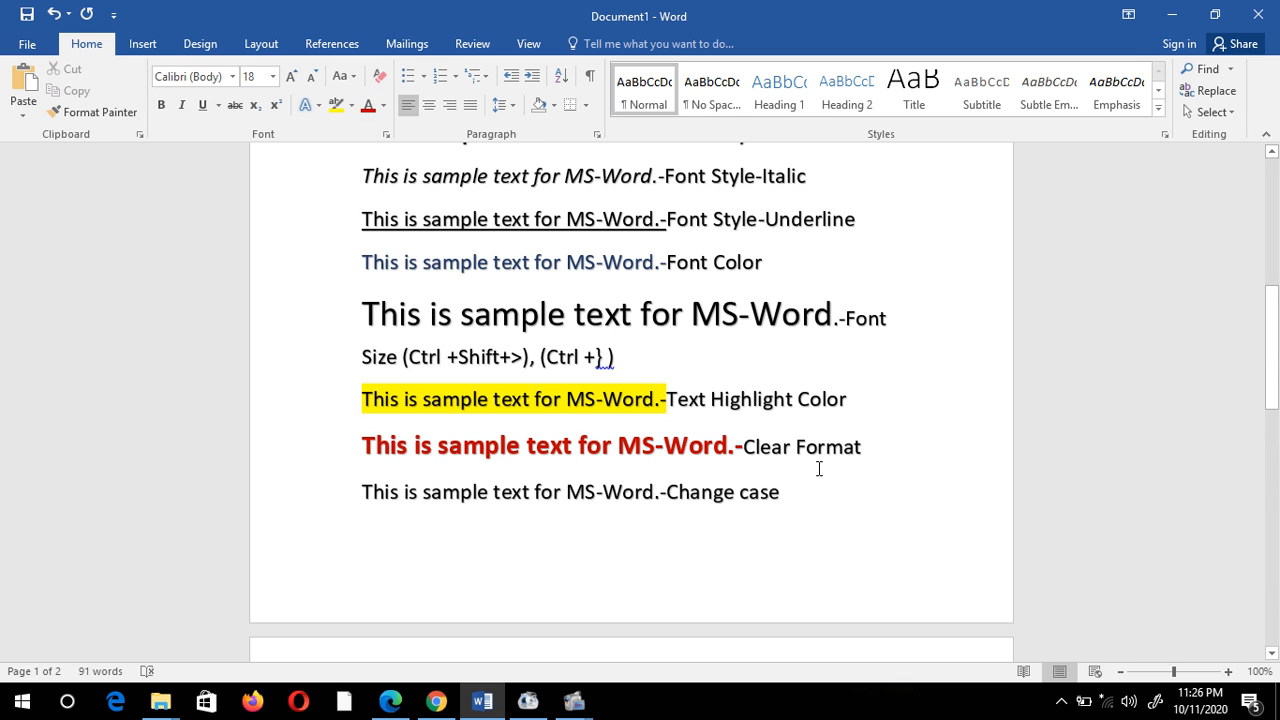
Step: Clear all formatting from "This is sample text for MS-Word.-" in the Clear Format line
drag(360, 446, 743, 448)
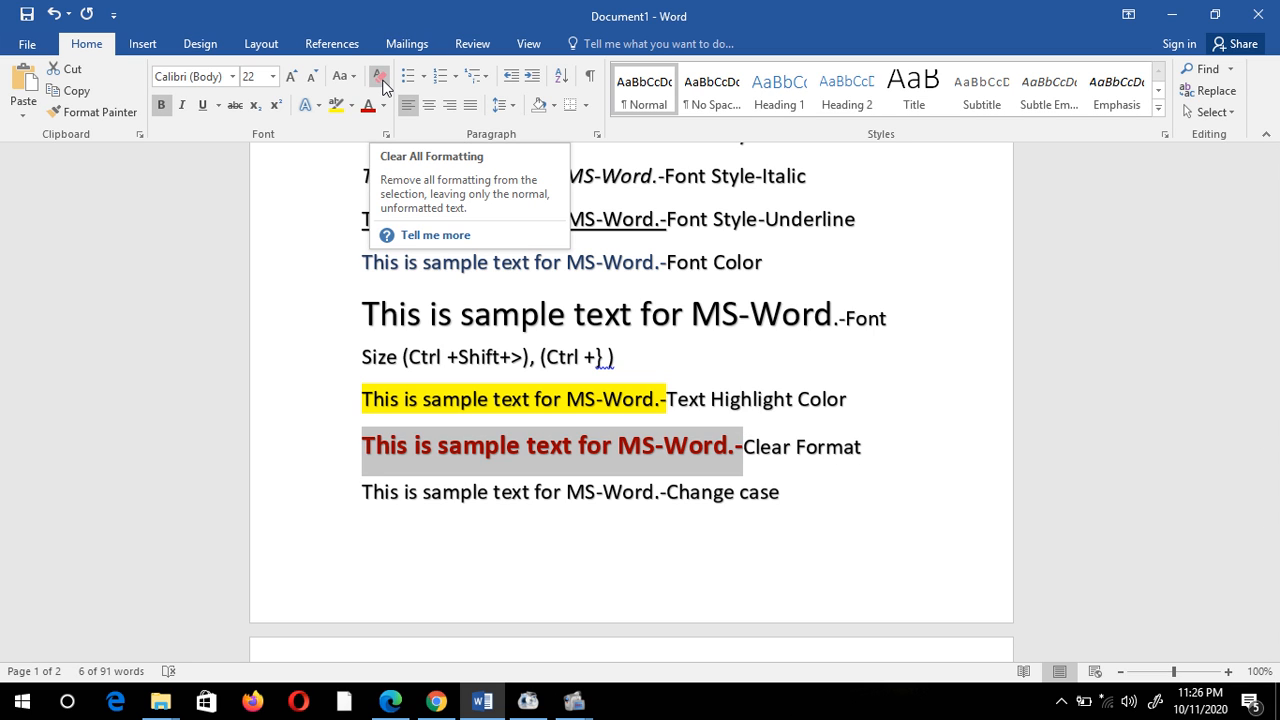
click(380, 78)
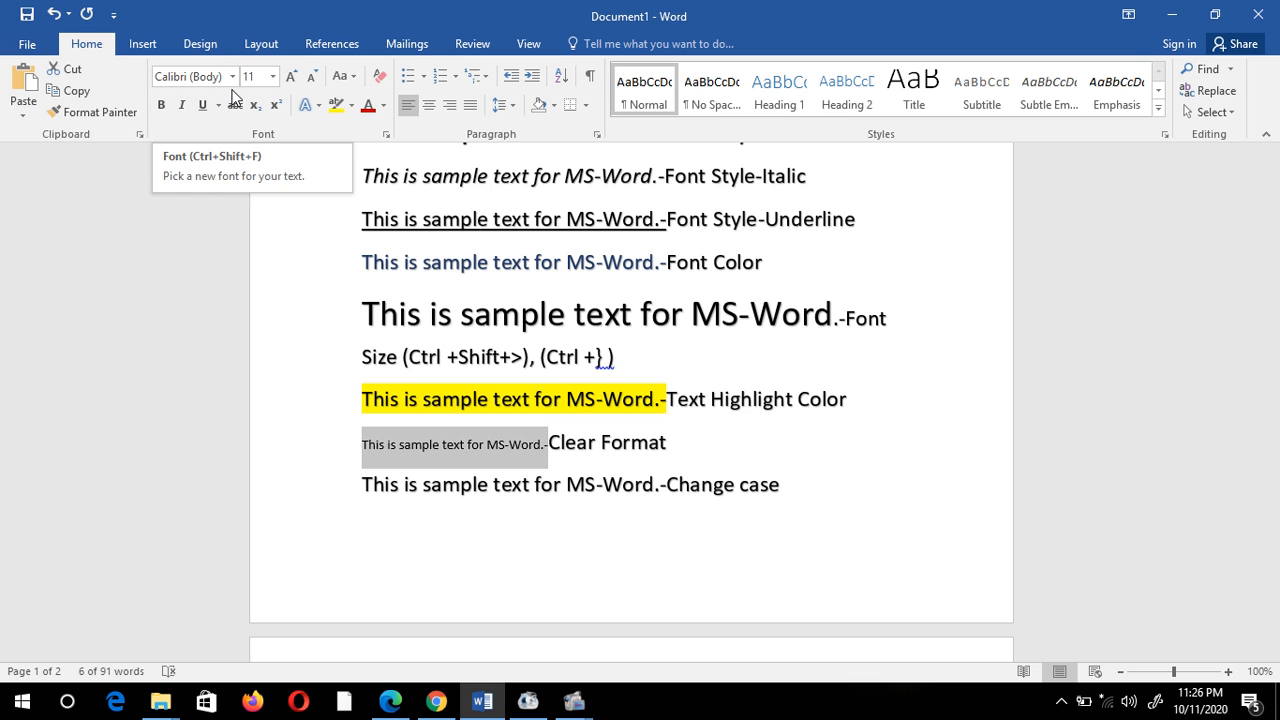
click(562, 510)
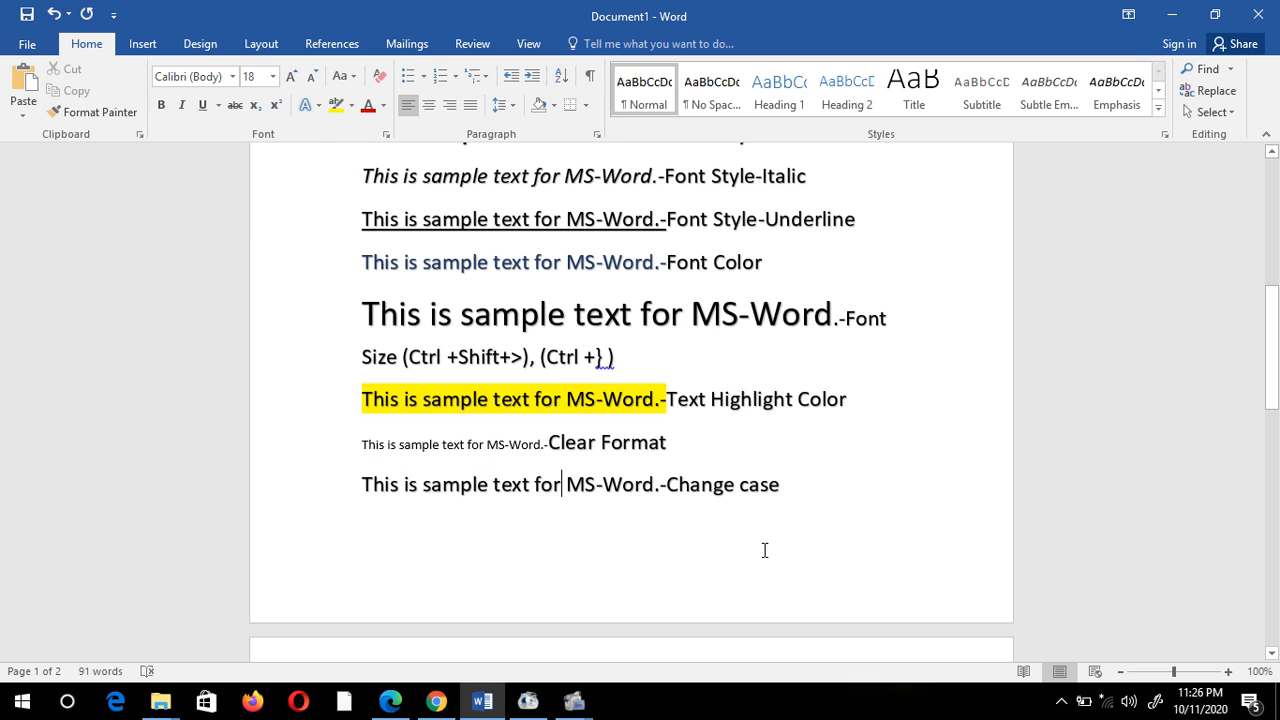
Step: Change "This is sample text for MS-Word.-" in the Change case line to UPPERCASE
drag(1277, 337, 1277, 379)
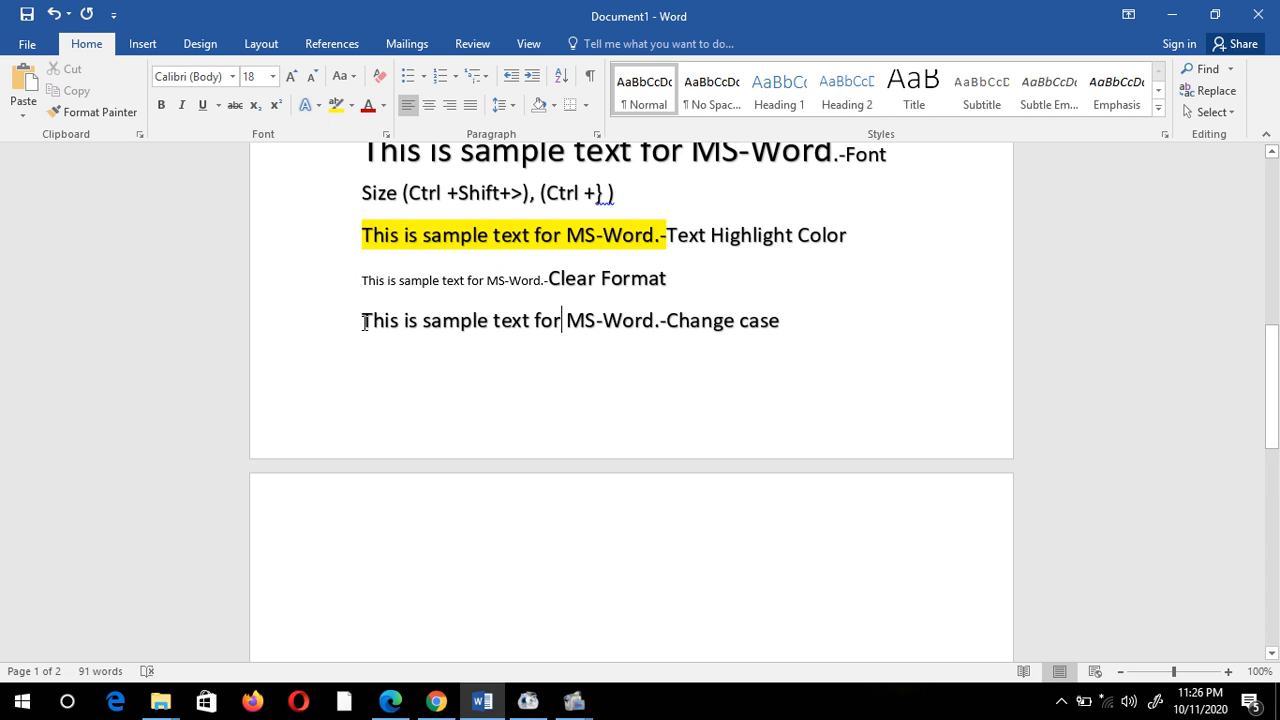
drag(364, 322, 660, 320)
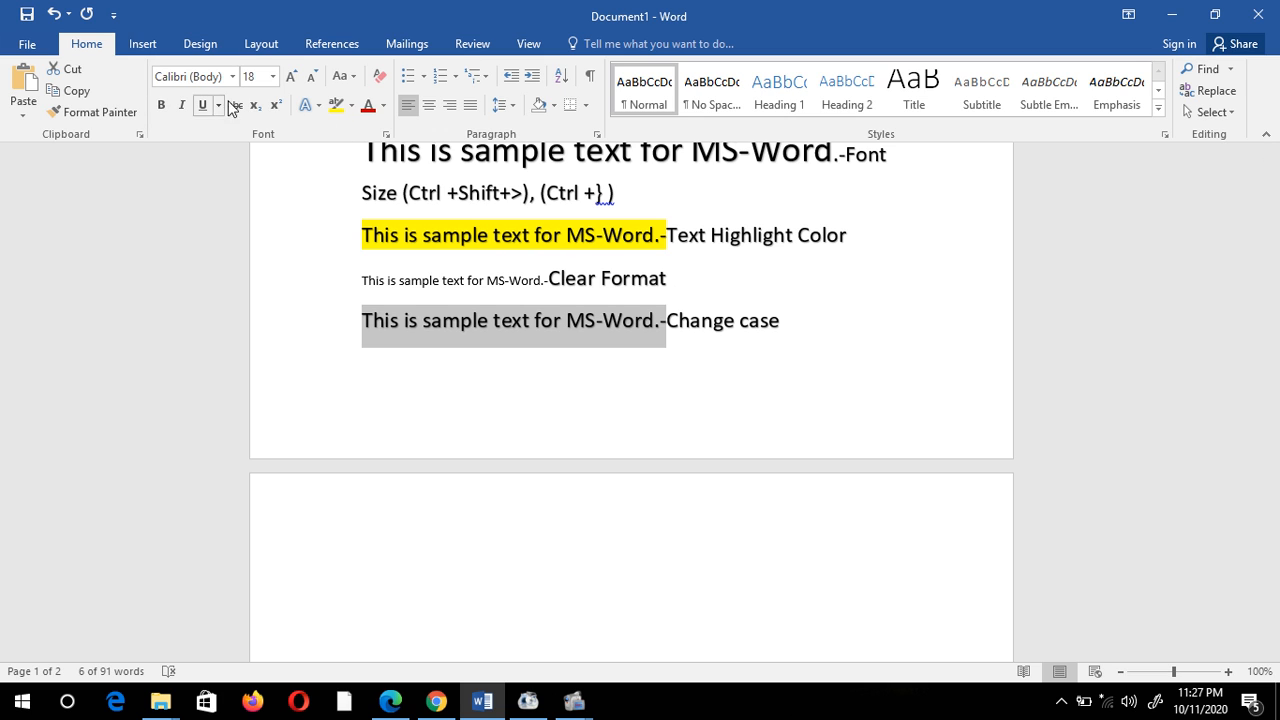
click(353, 77)
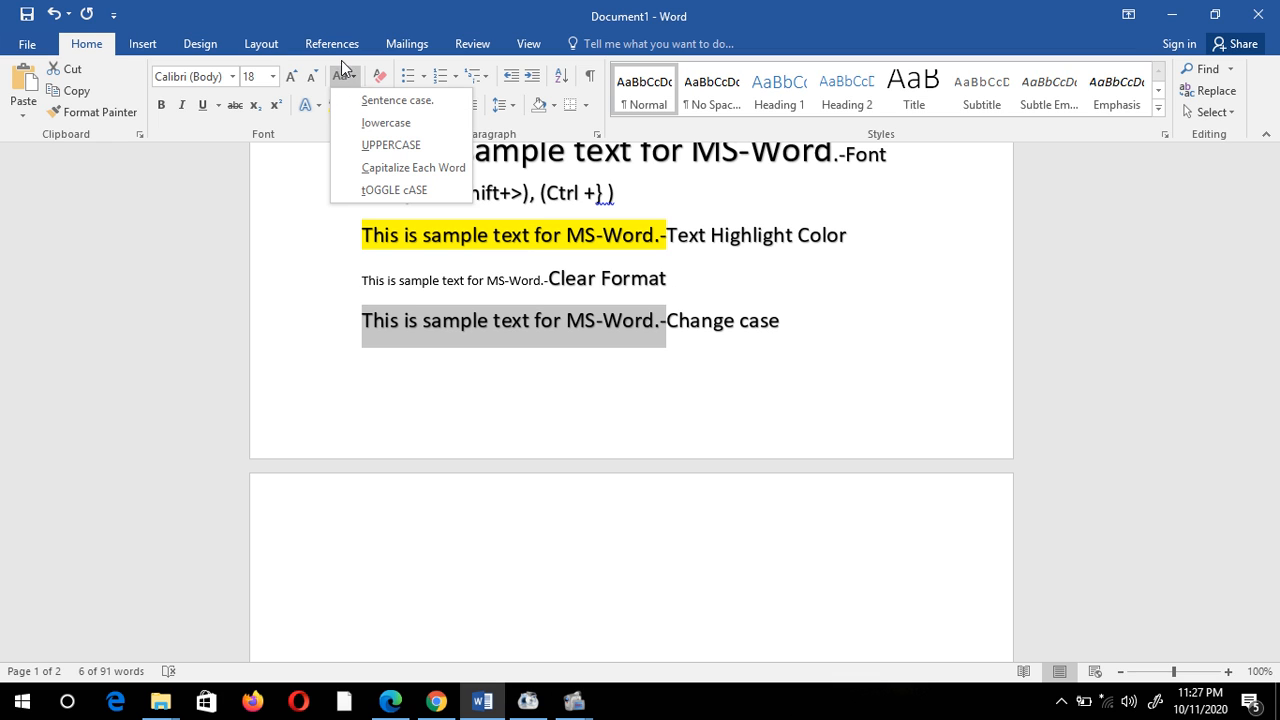
click(286, 197)
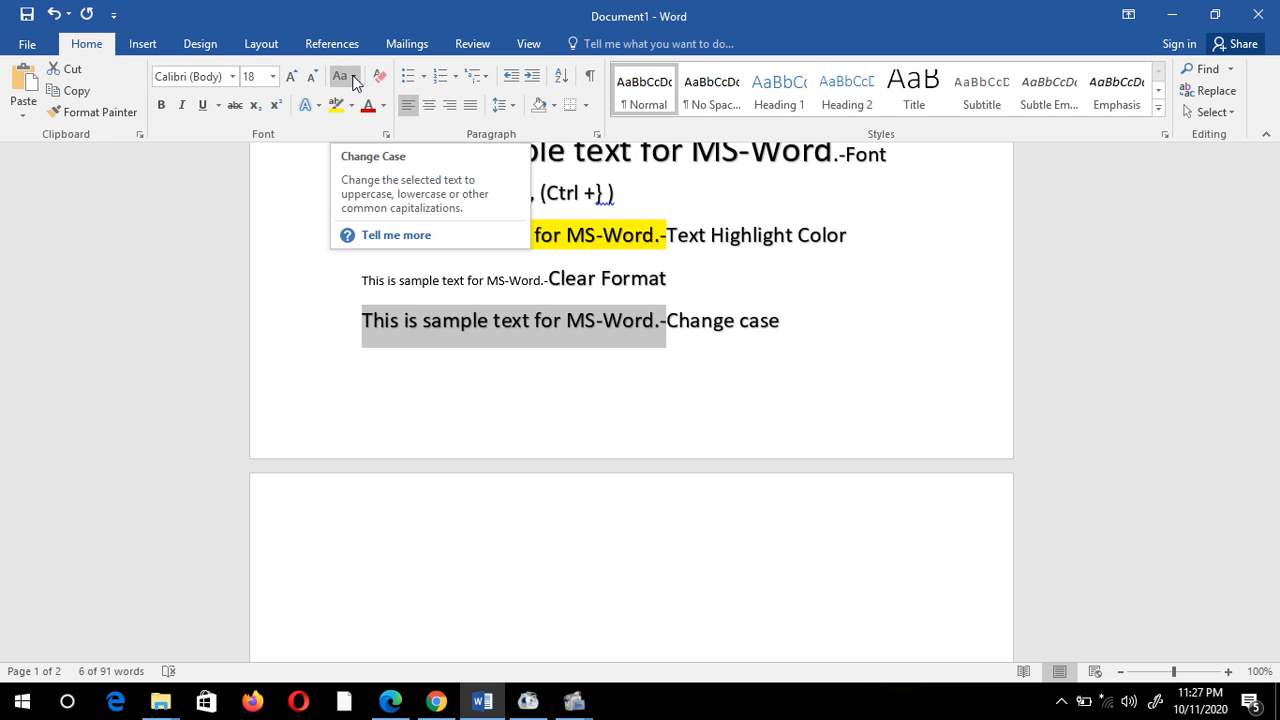
click(353, 77)
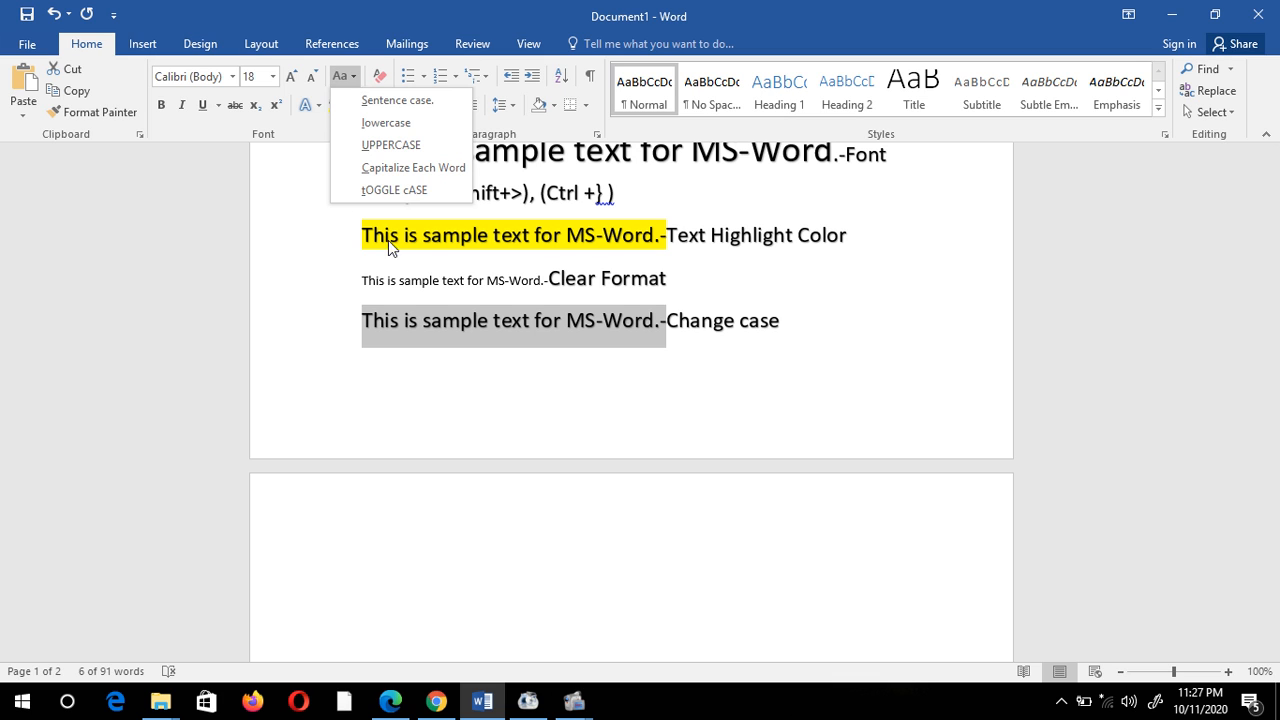
click(406, 146)
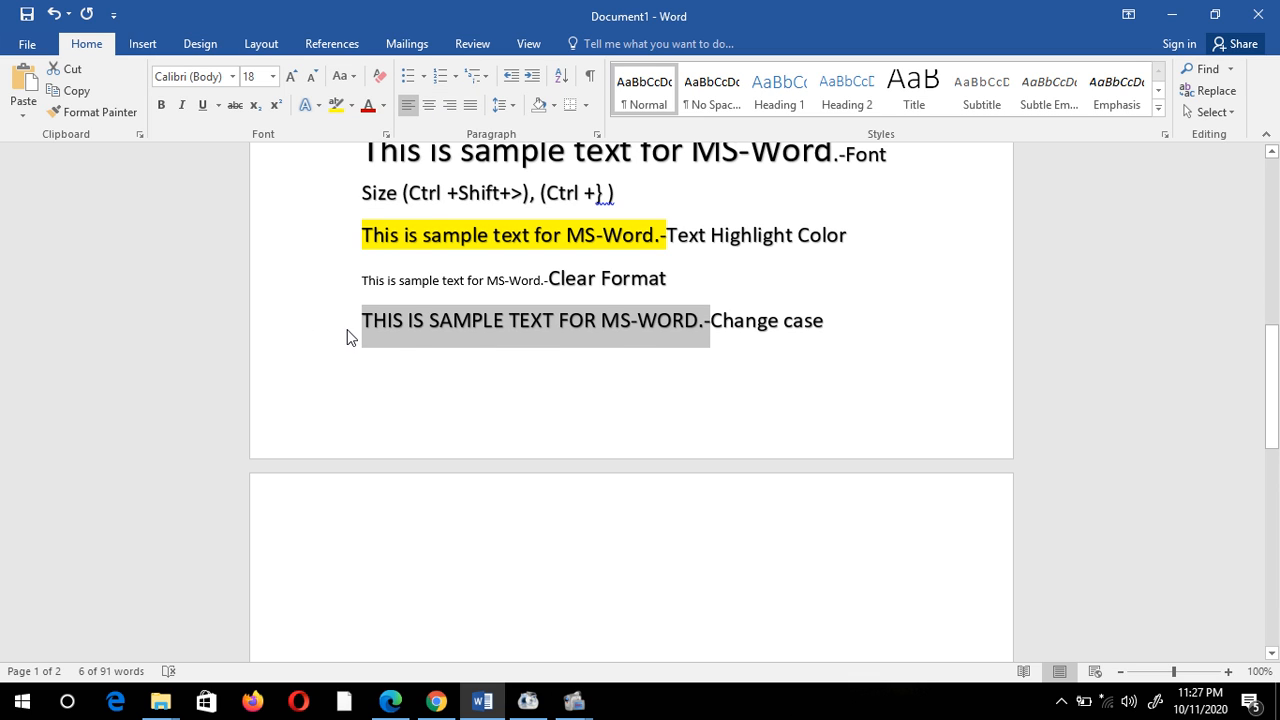
Step: Convert the selected Change case sample text to lowercase, and switch it to Sentence case
click(350, 78)
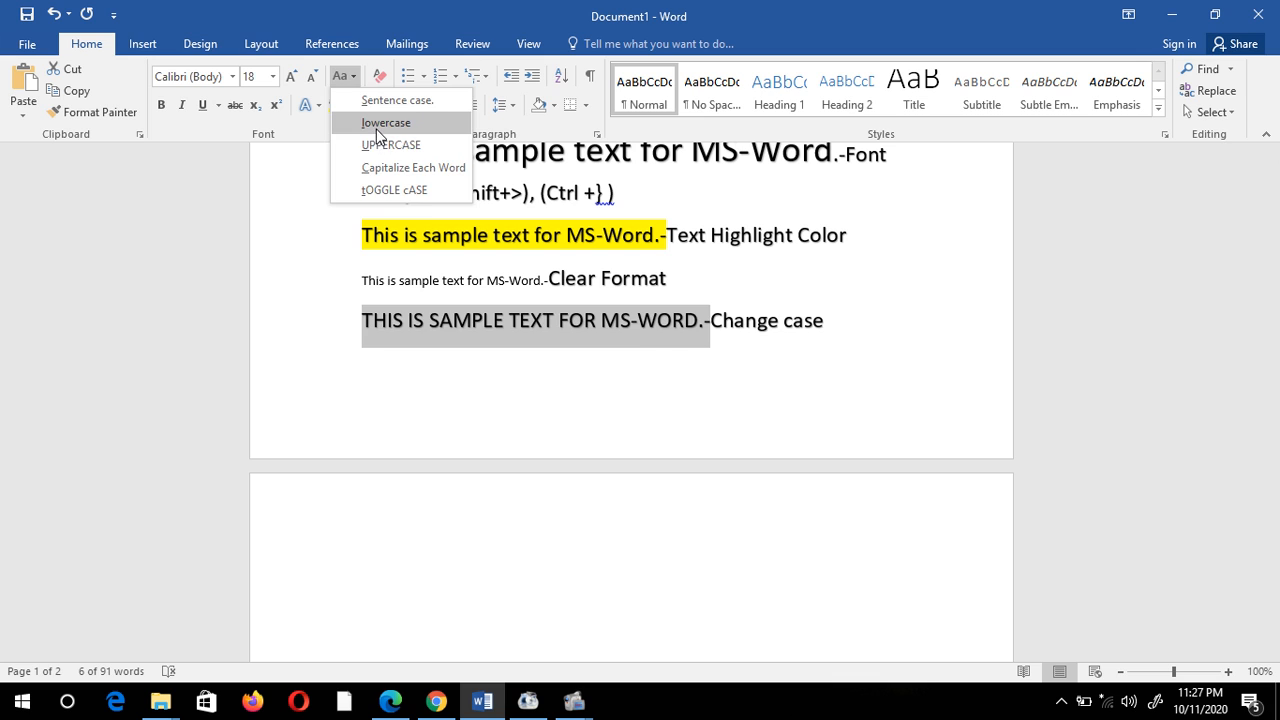
click(381, 124)
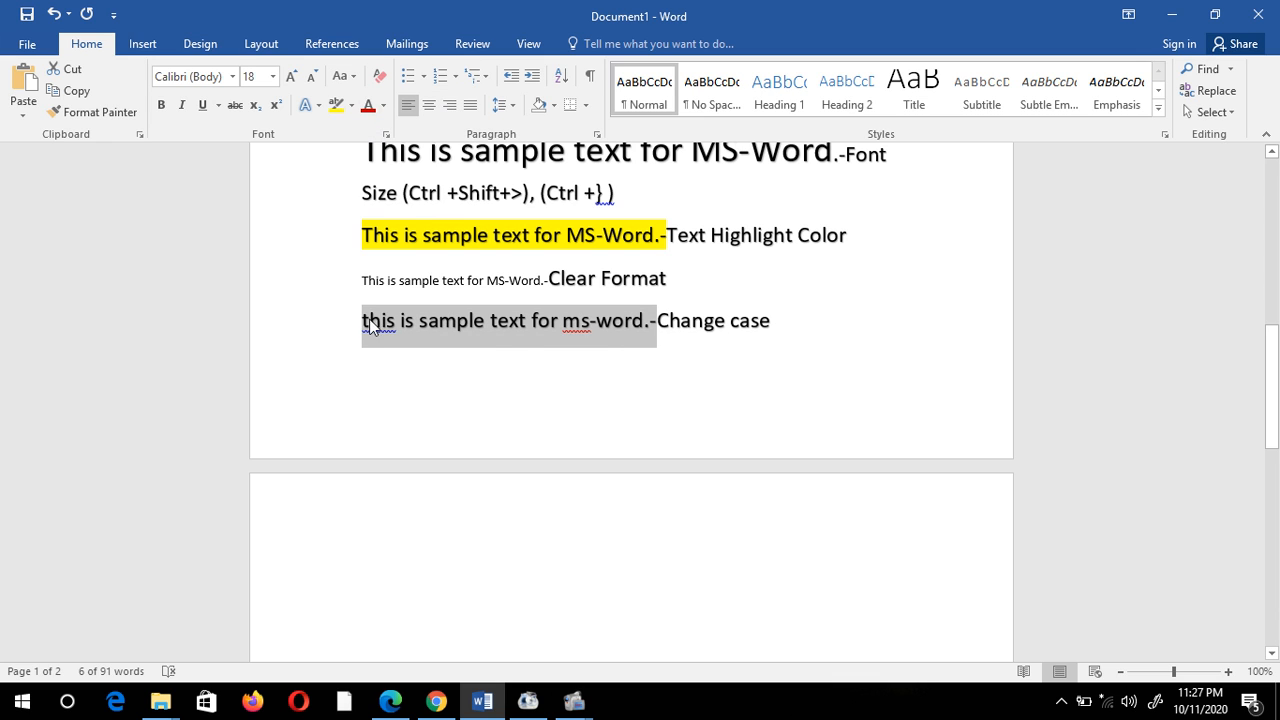
click(340, 76)
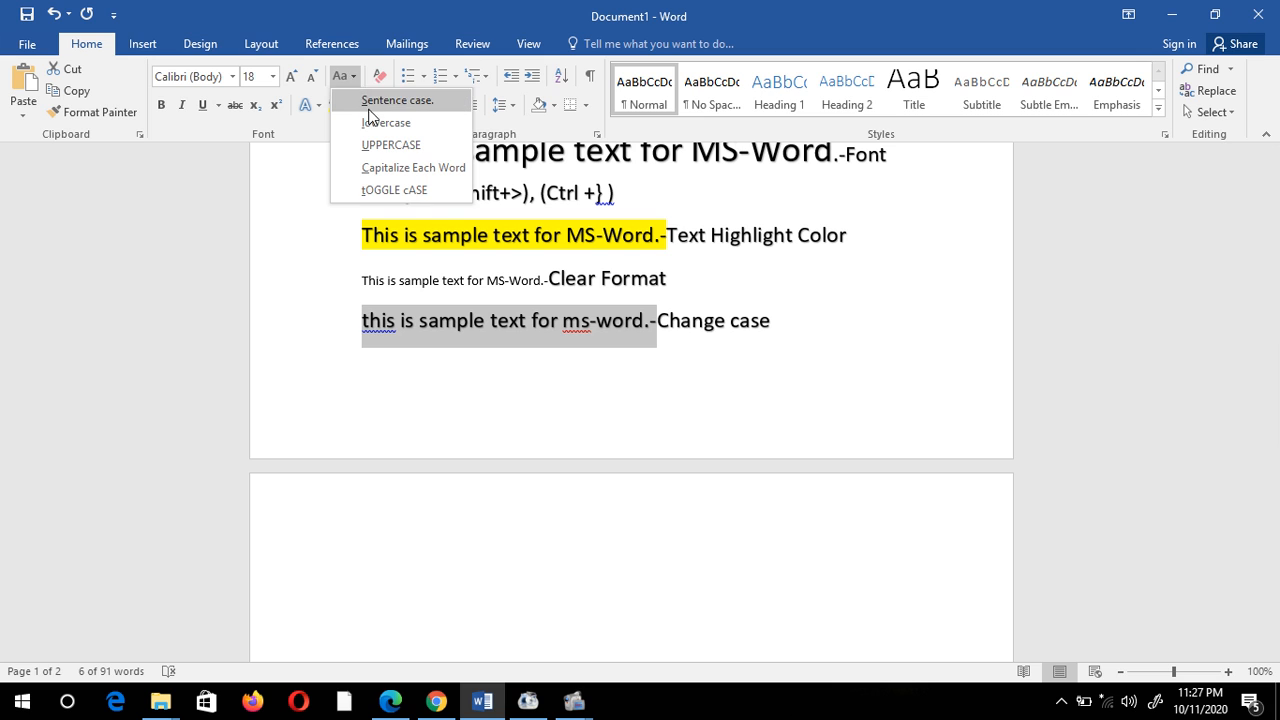
click(368, 97)
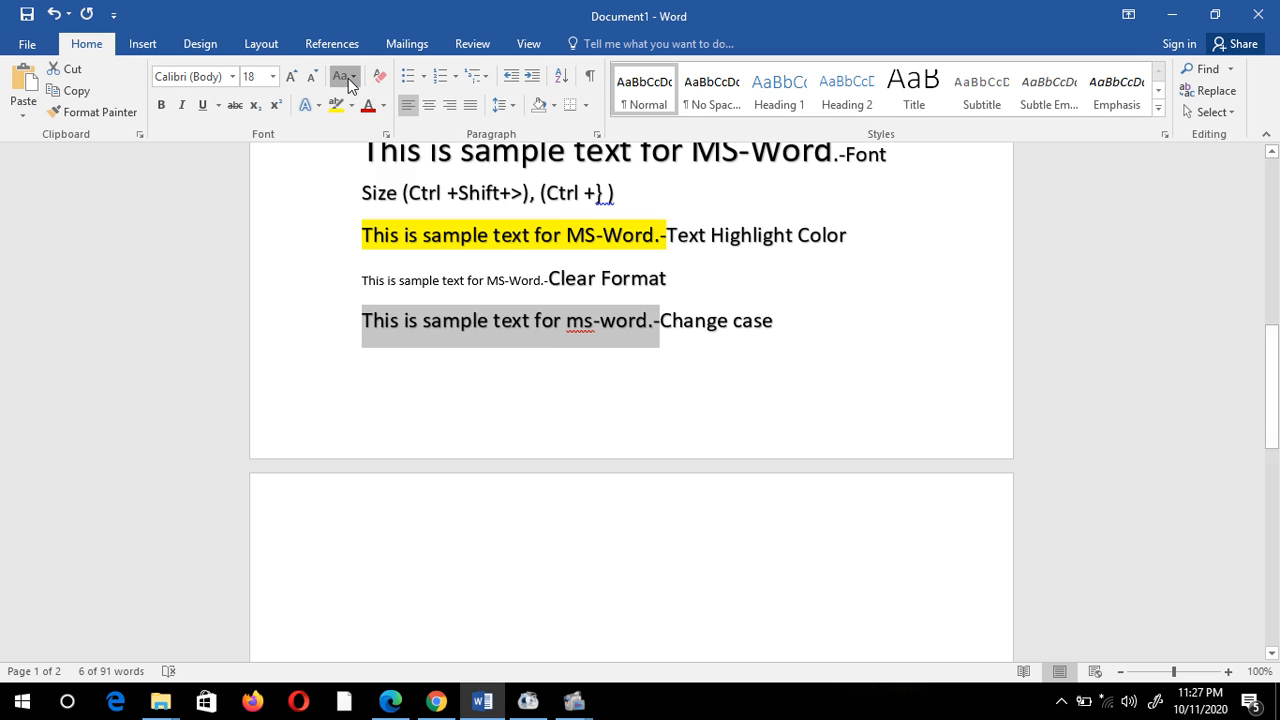
Step: Apply Capitalize Each Word to the Change case sample text, and switch its letters with tOGGLE cASE
click(343, 76)
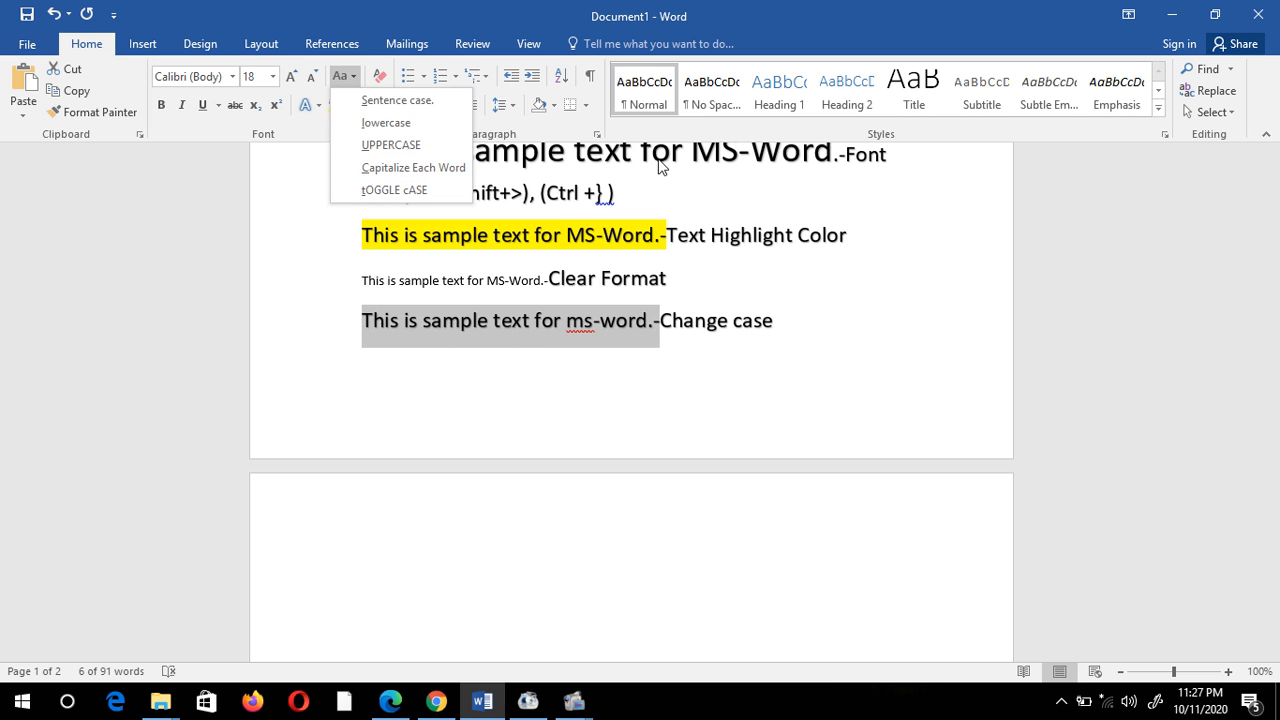
click(398, 168)
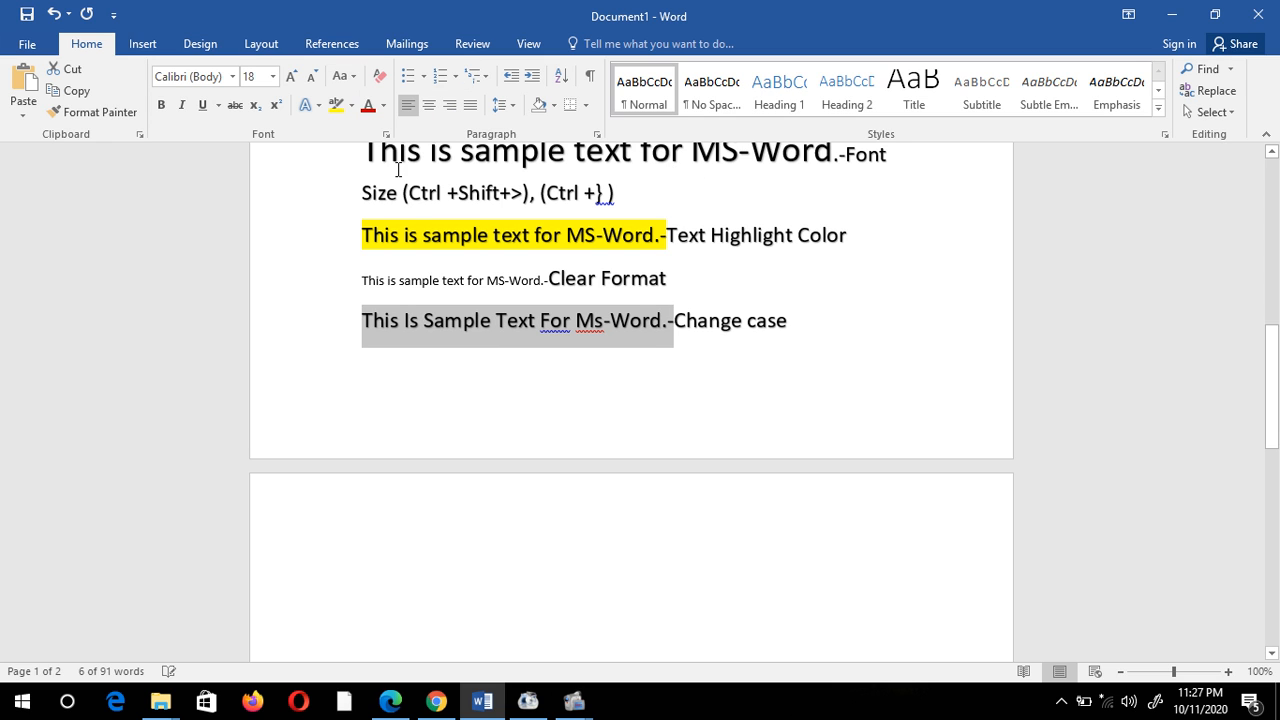
click(350, 80)
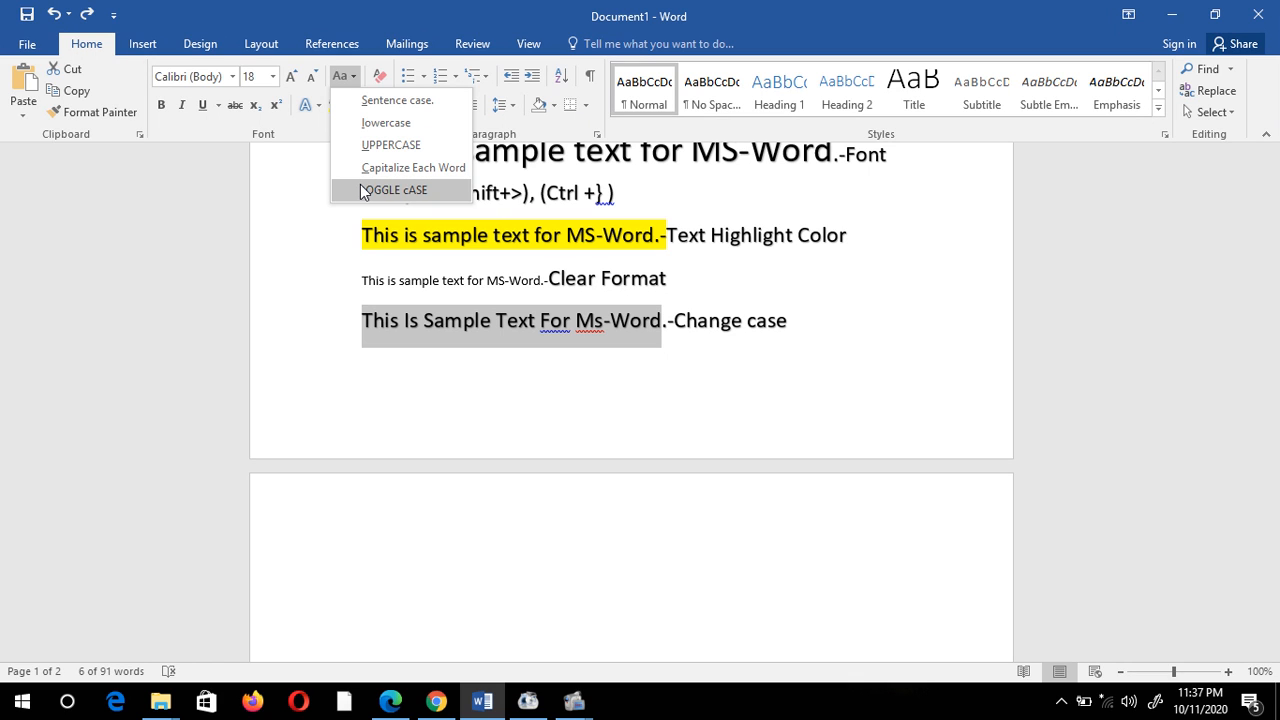
click(394, 190)
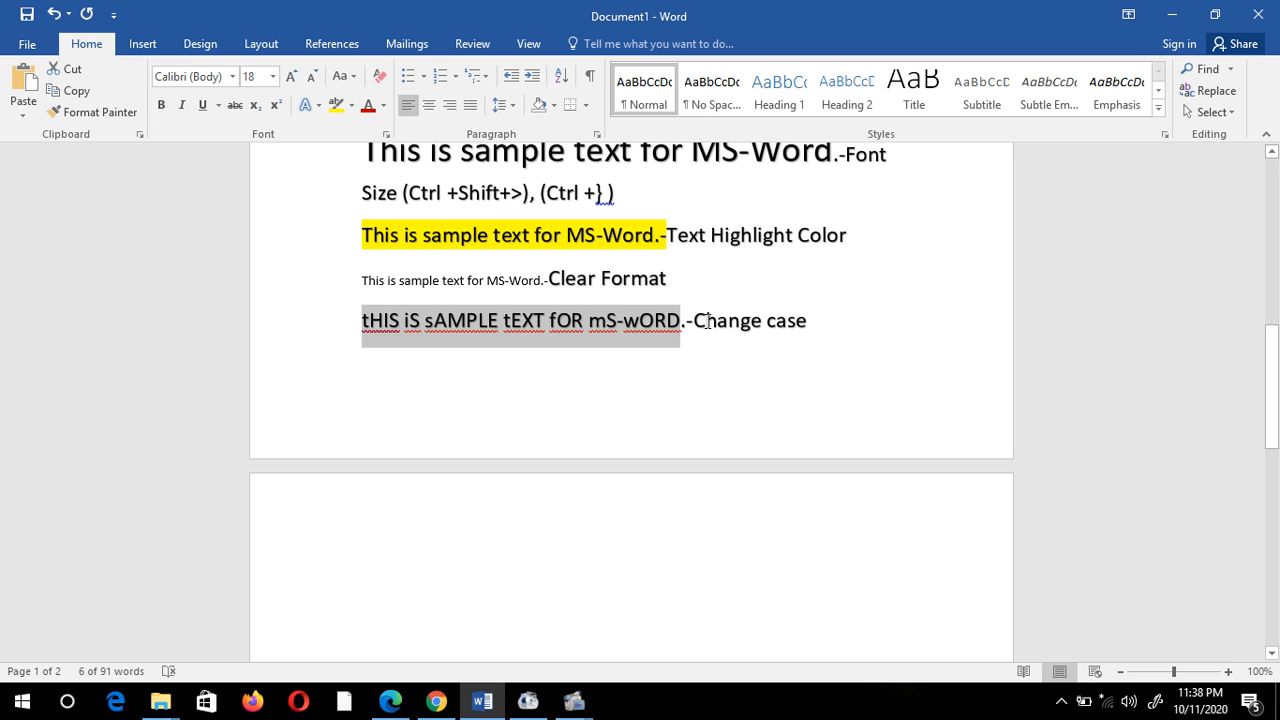
click(756, 388)
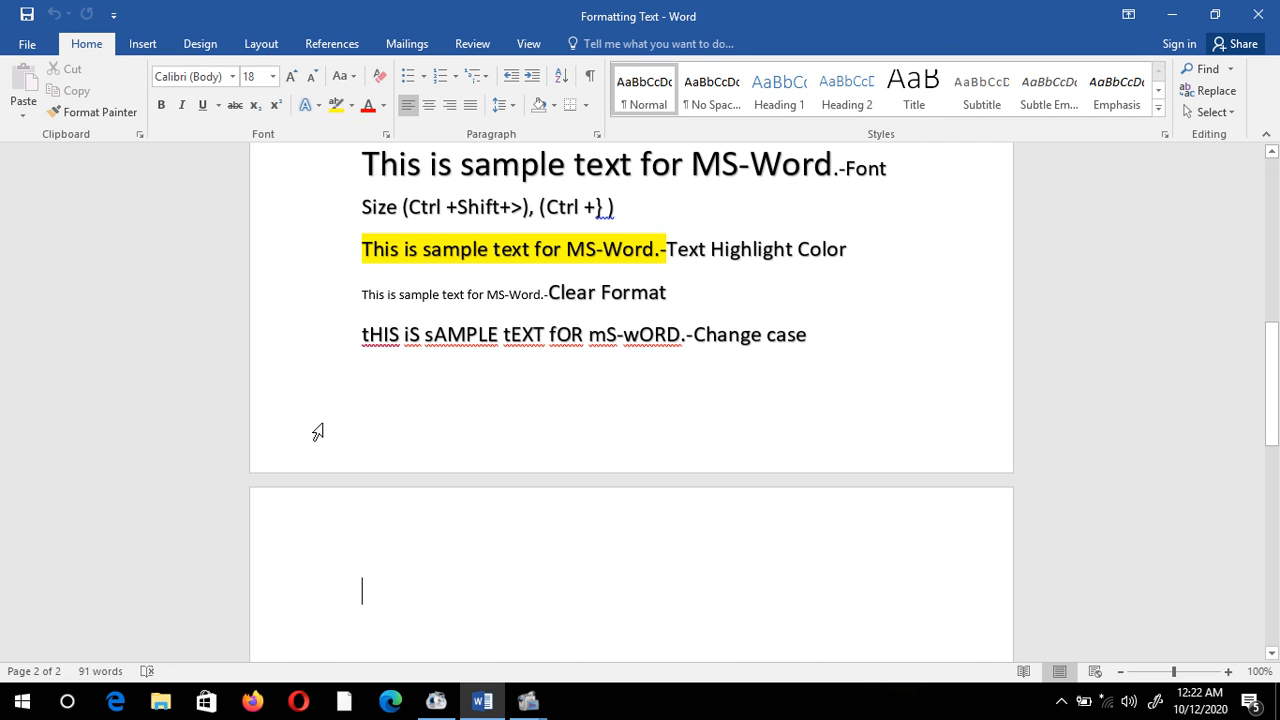
Step: Write "Collage College" at the start of the second page and strike through the word "Collage"
text(Collage College)
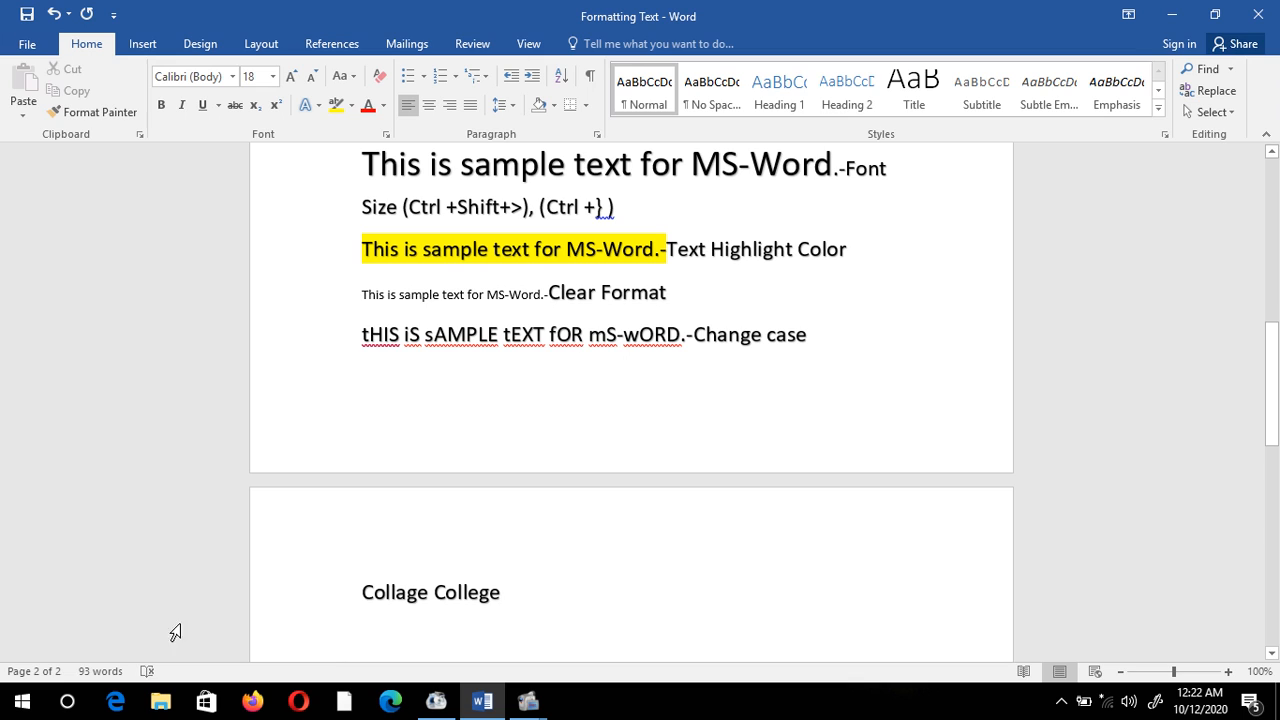
drag(362, 591, 430, 598)
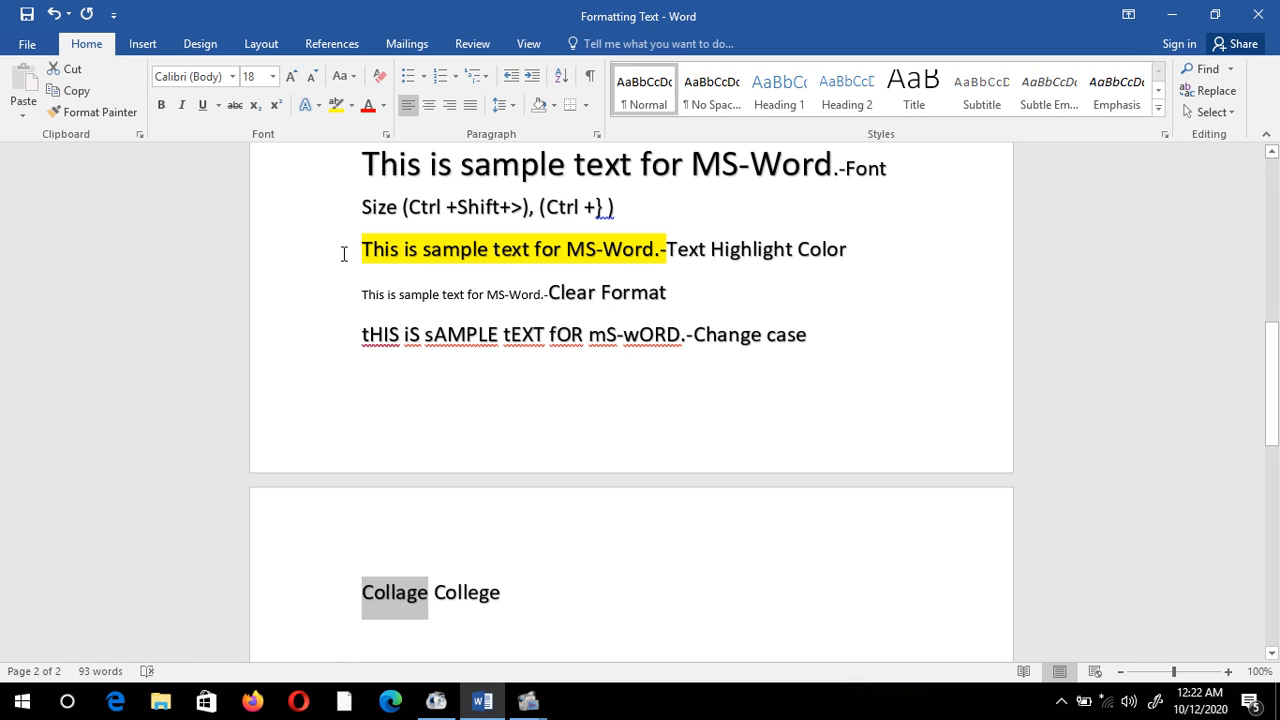
click(236, 105)
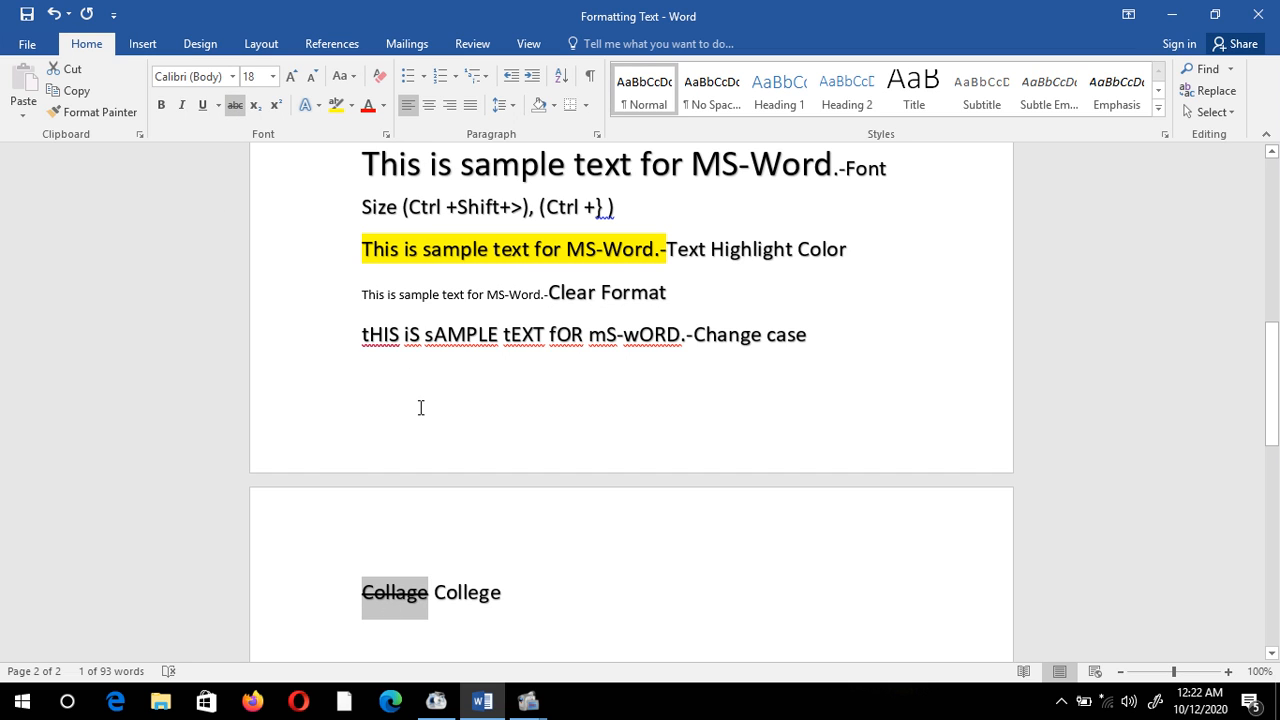
click(505, 598)
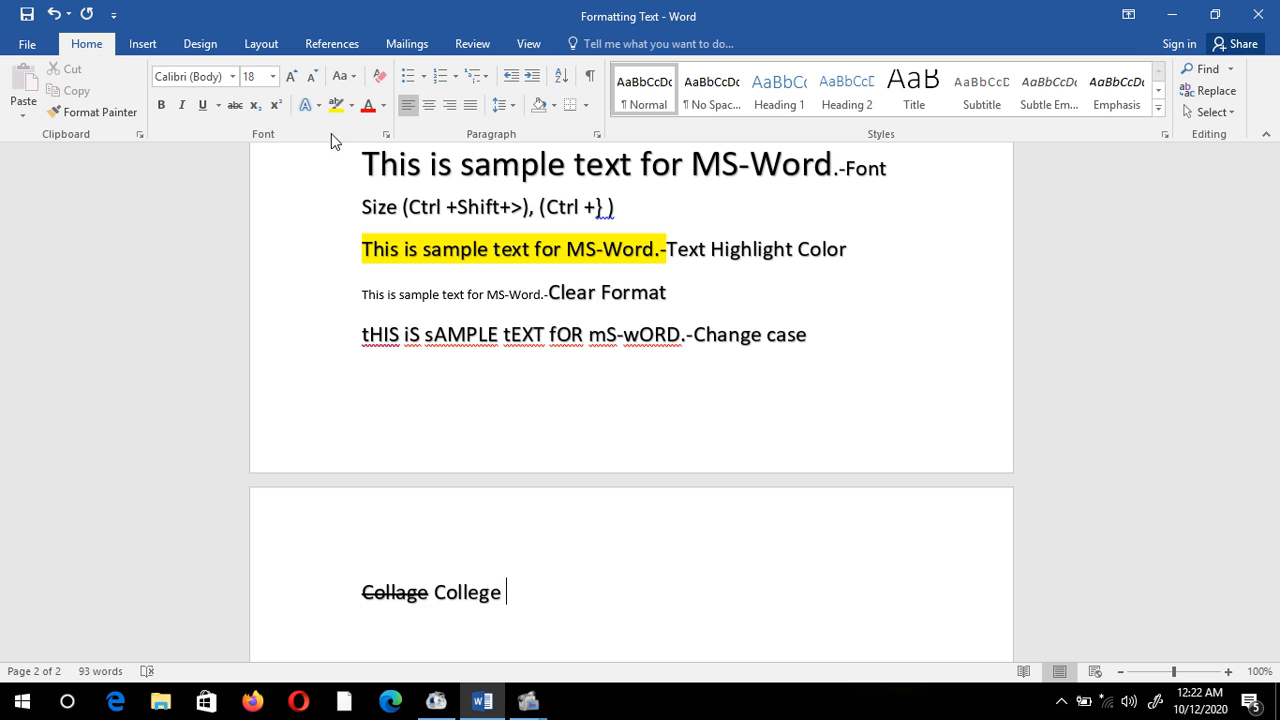
Step: Add "H2O" on a new line below "Collage College" and format its 2 as subscript
key(Return)
text(H2O)
drag(1277, 360, 1277, 427)
drag(380, 373, 392, 393)
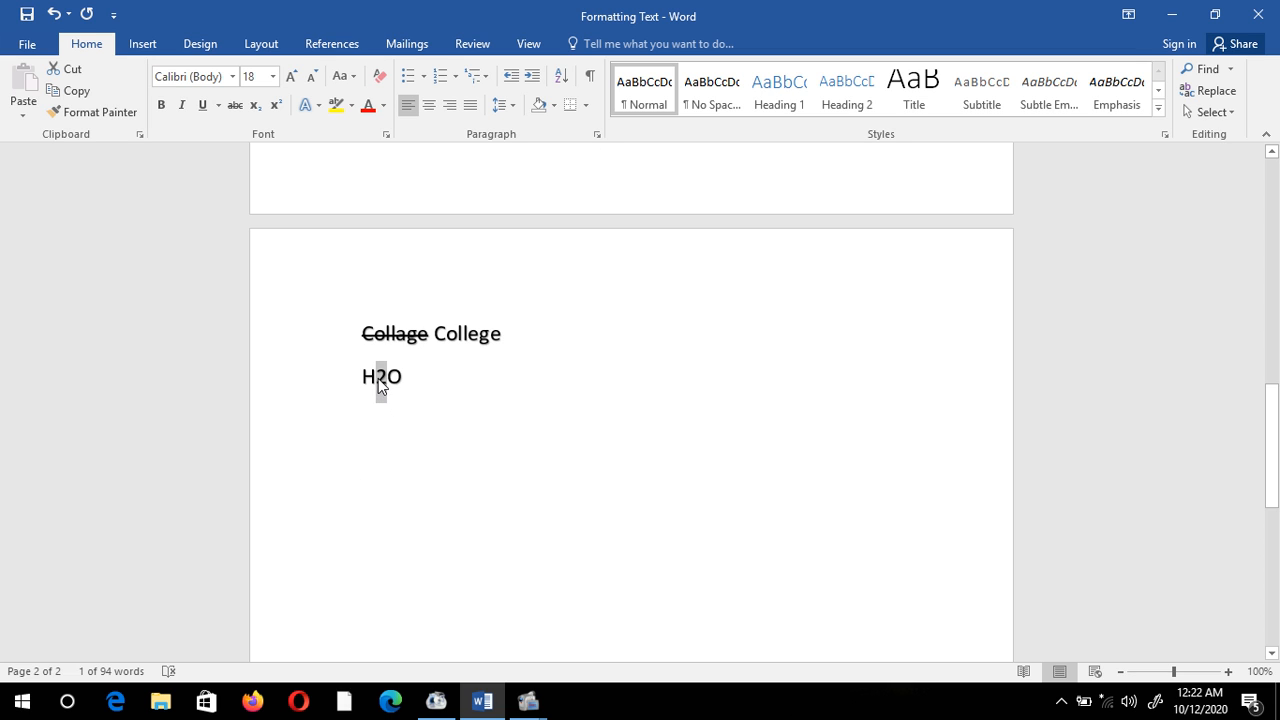
click(378, 378)
drag(383, 378, 387, 378)
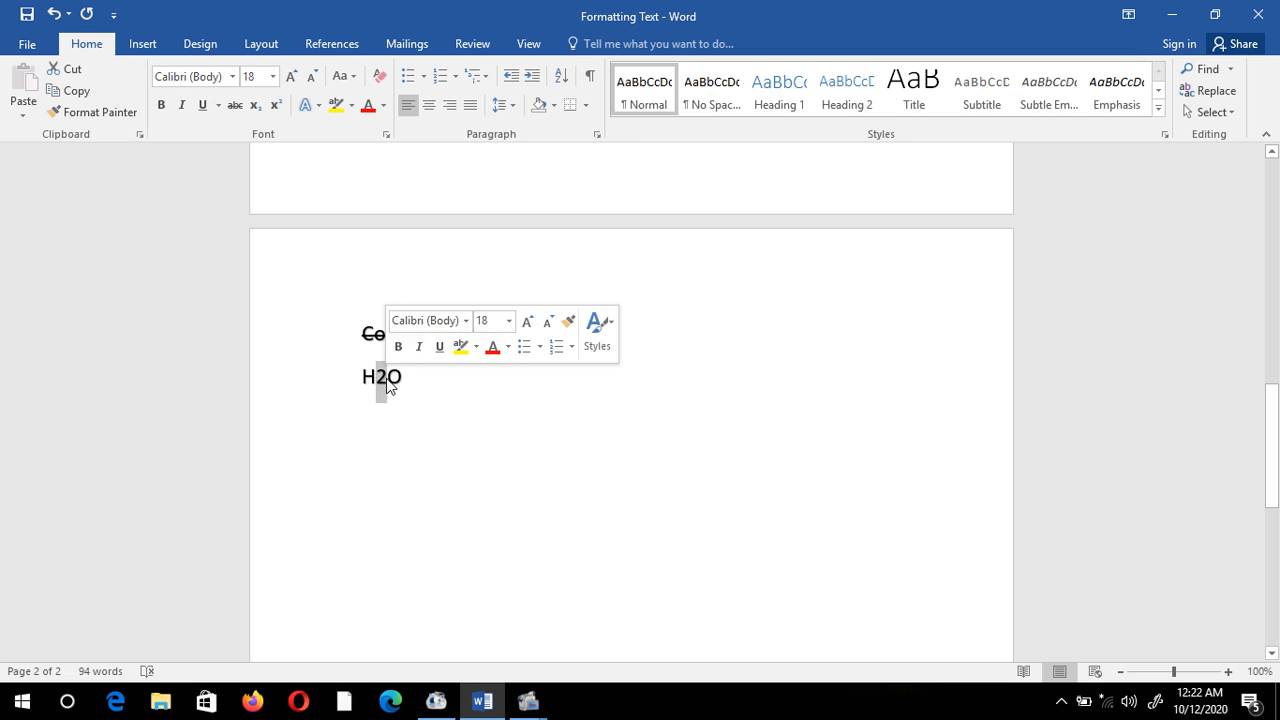
click(256, 110)
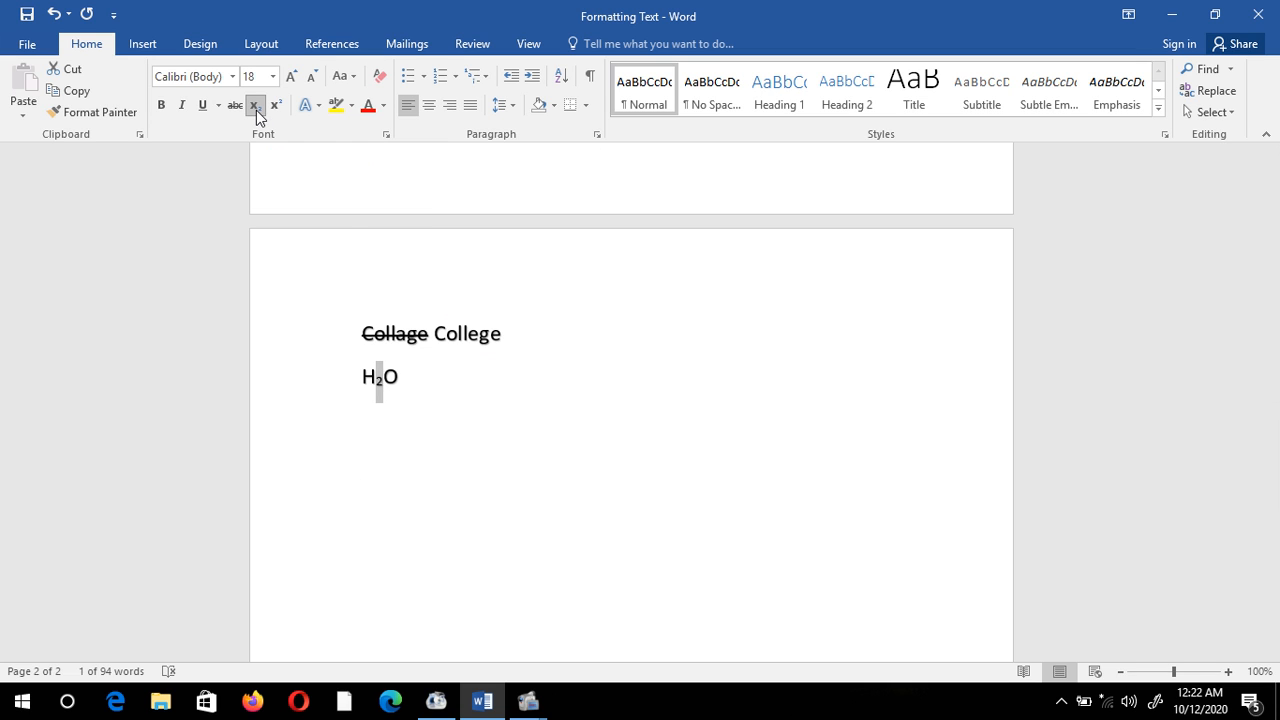
click(409, 375)
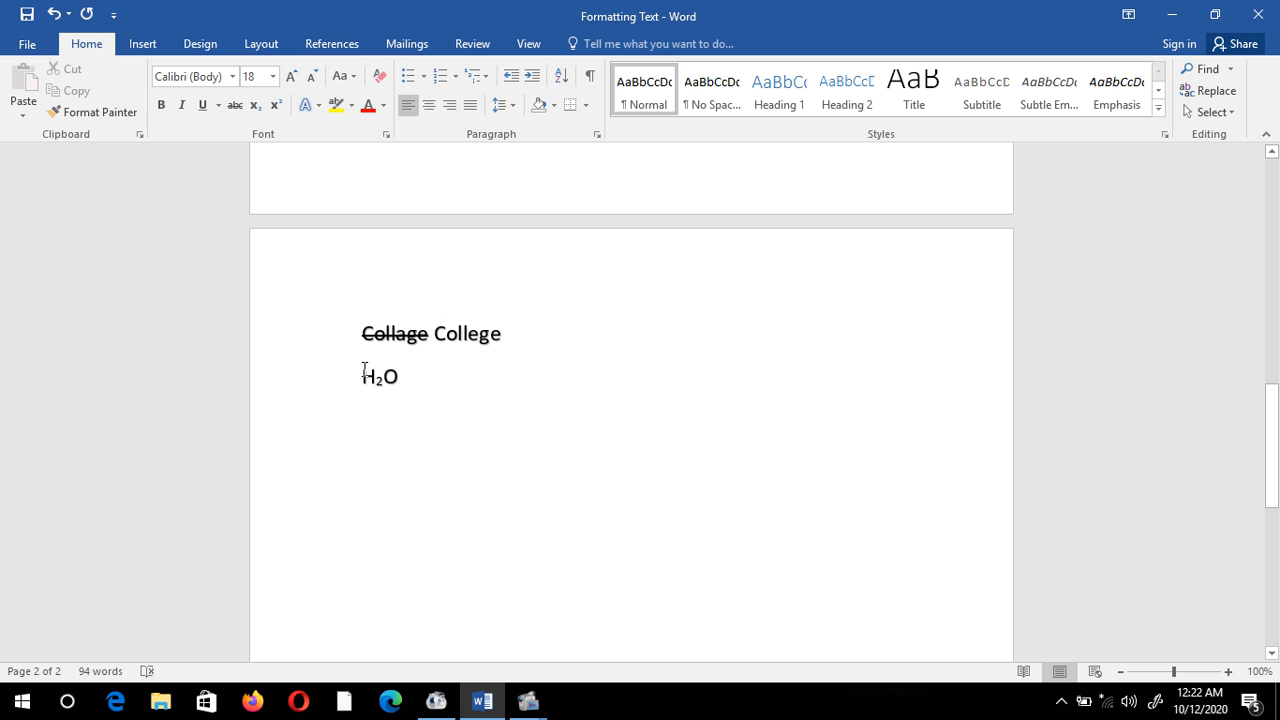
Step: Add "X2" on a new line below "H2O" and format its 2 as superscript
key(Return)
text(X@)
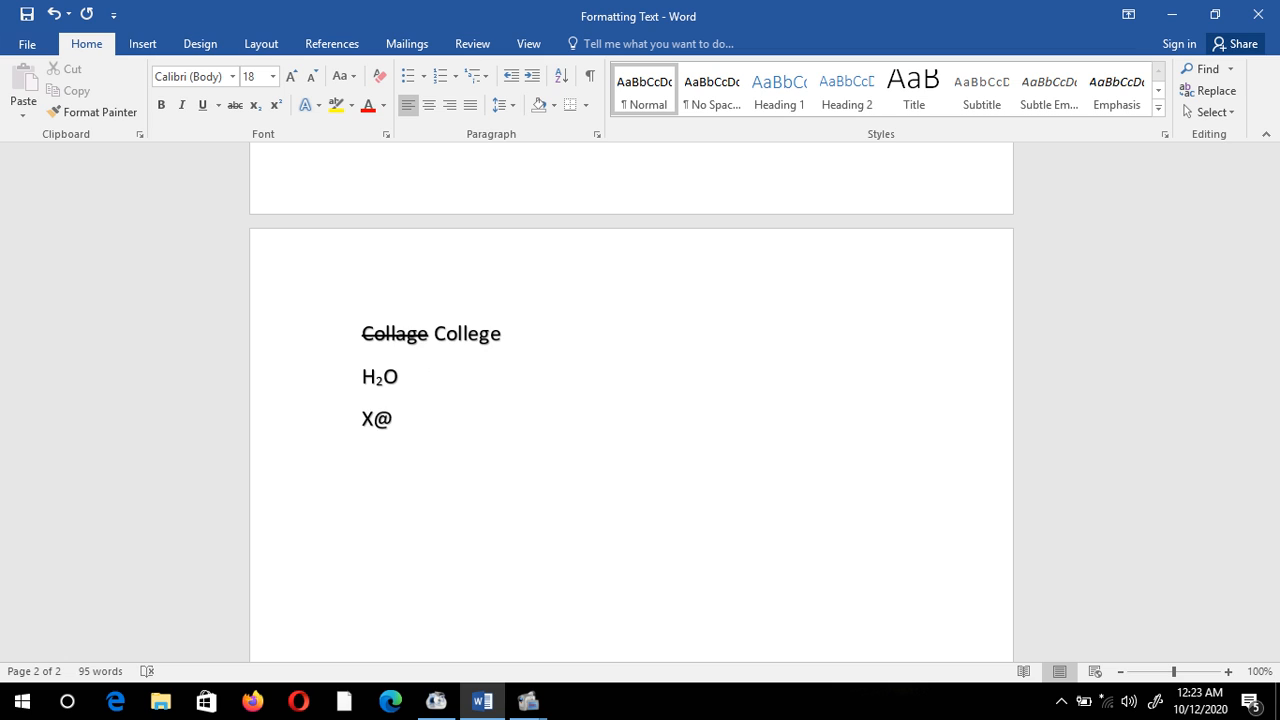
key(BackSpace)
text(2)
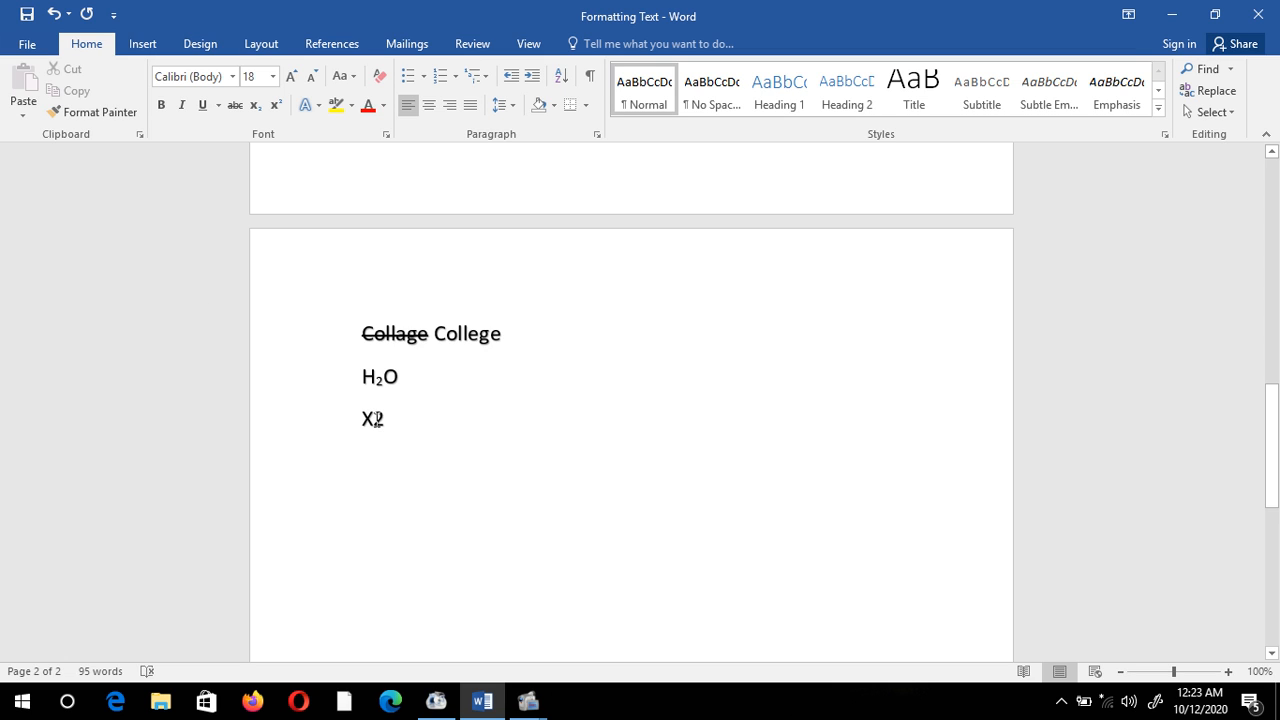
drag(373, 419, 383, 421)
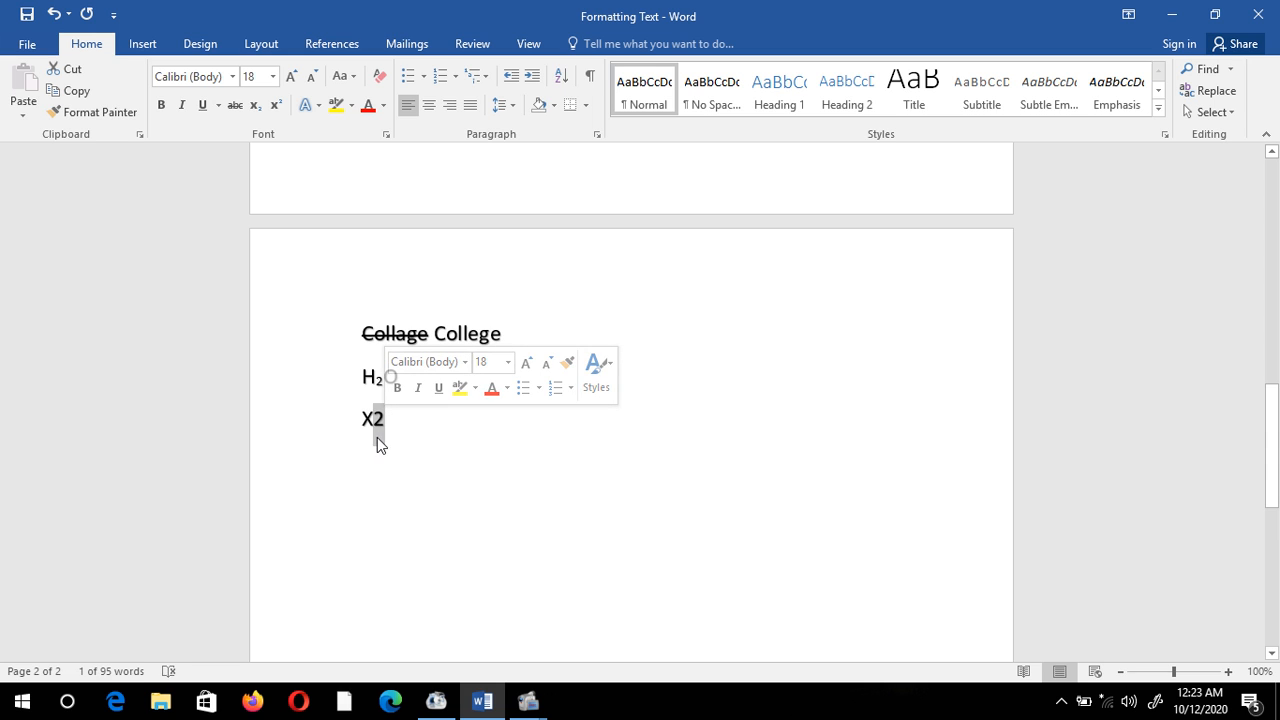
click(398, 423)
drag(391, 421, 376, 426)
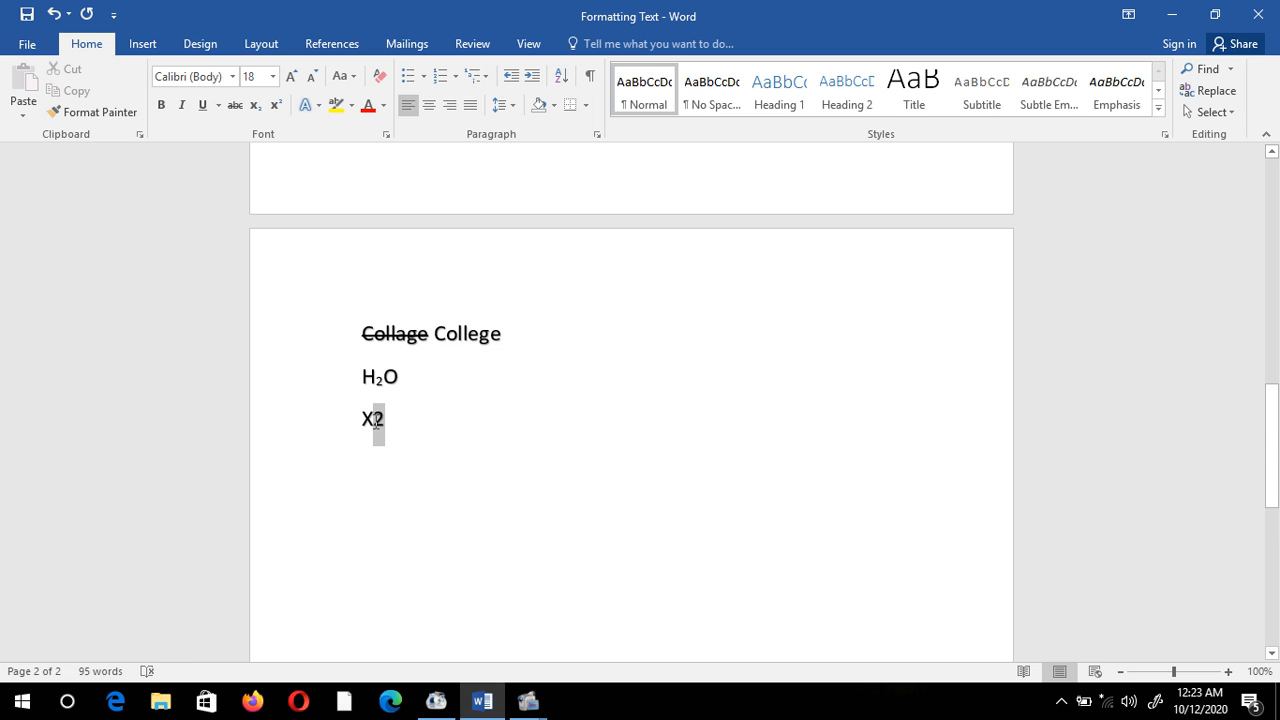
click(278, 106)
click(425, 437)
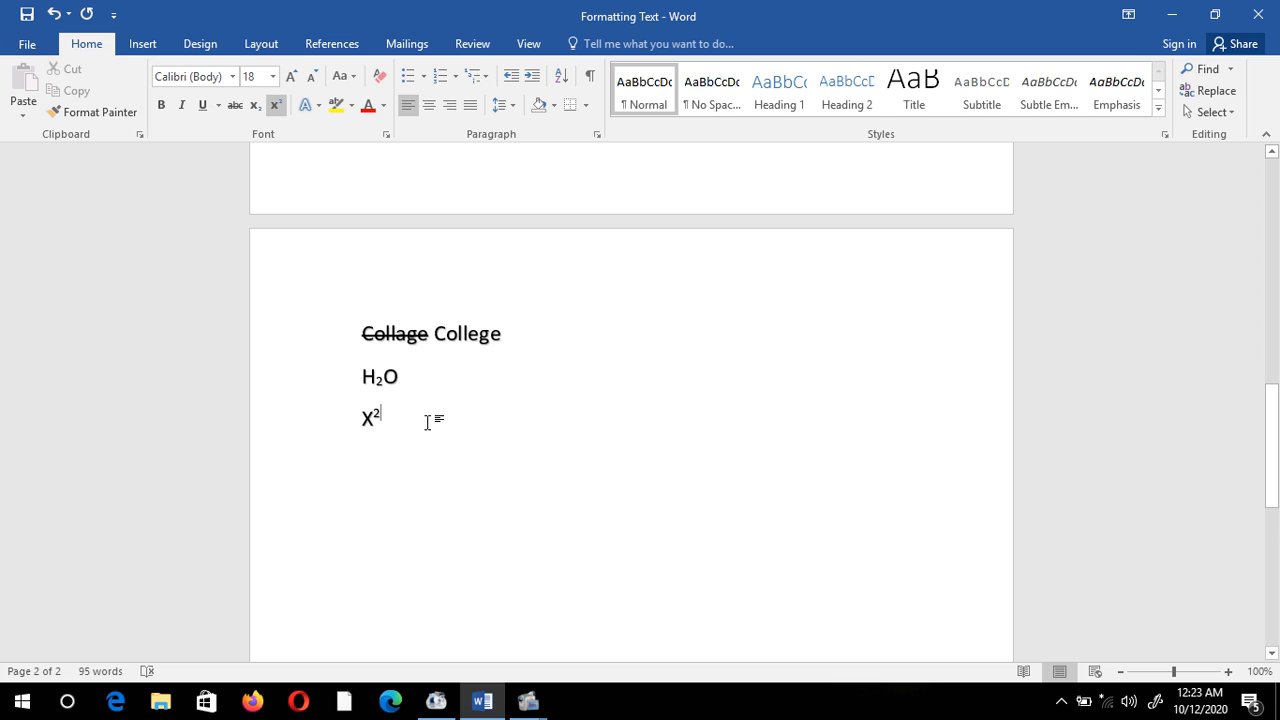
Step: Add "SD College" on a new line below "X2" and enlarge it to font size 36
key(Return)
text(sD College)
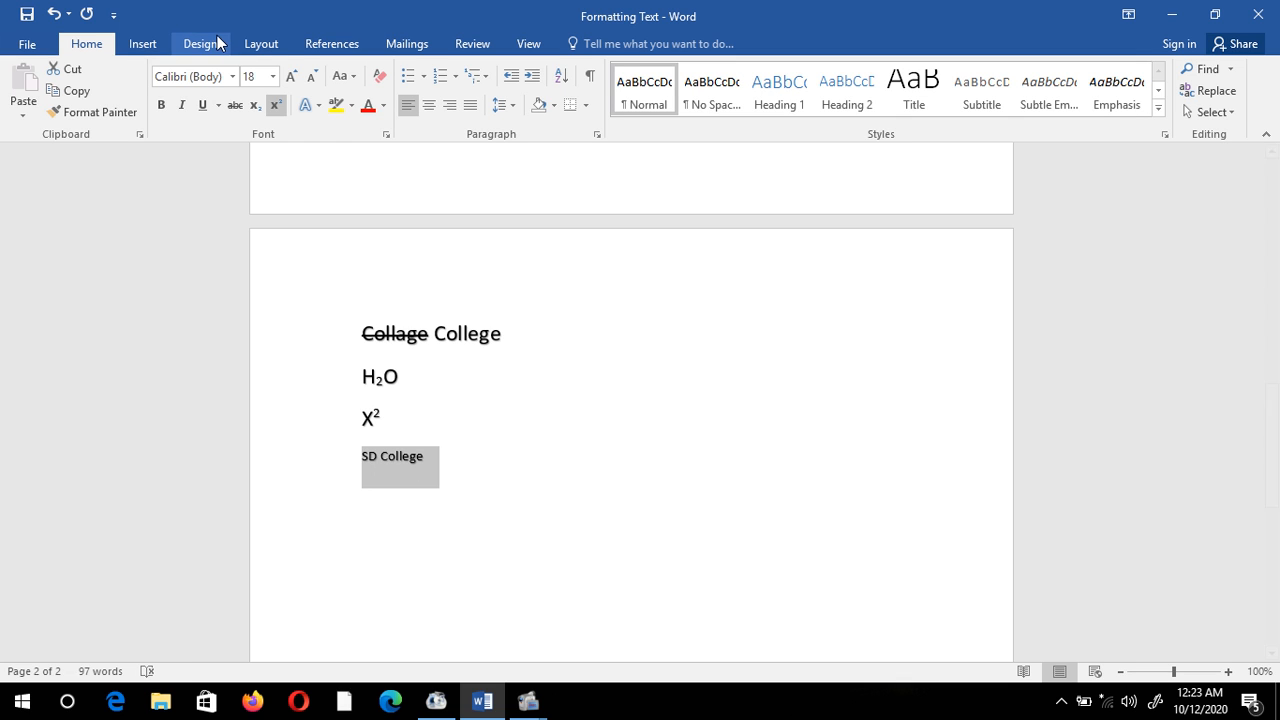
click(272, 76)
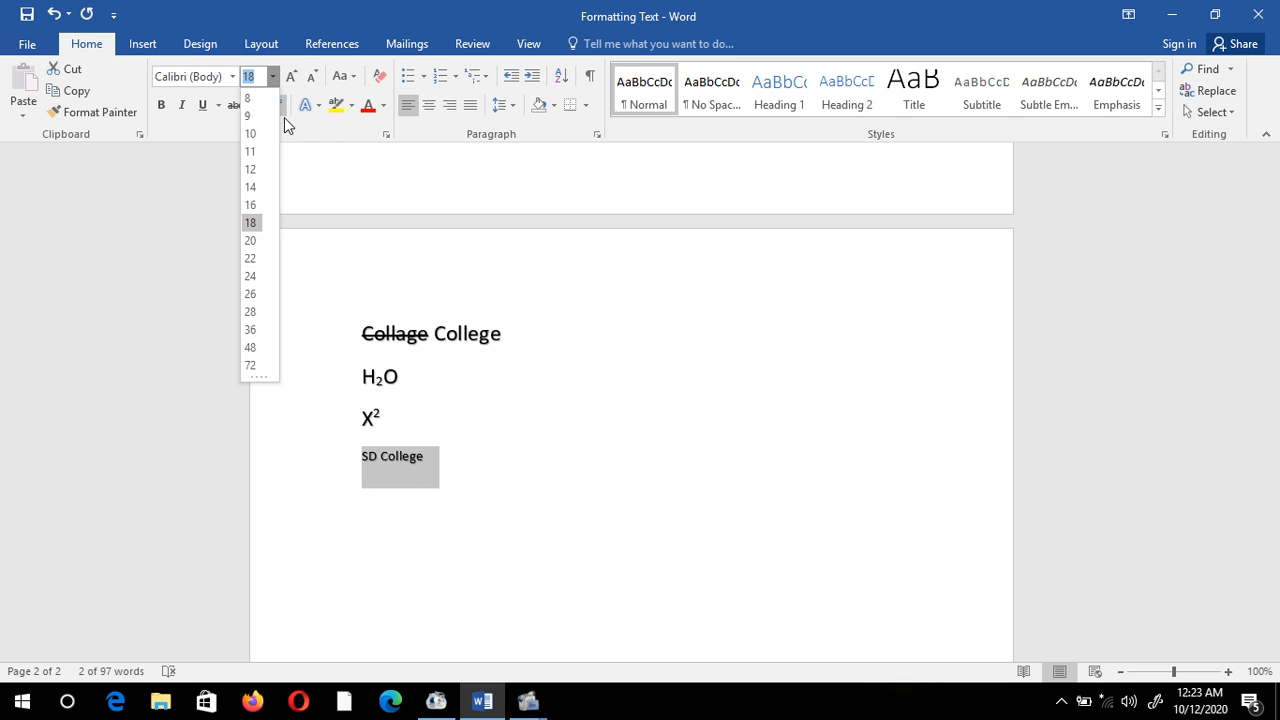
click(251, 294)
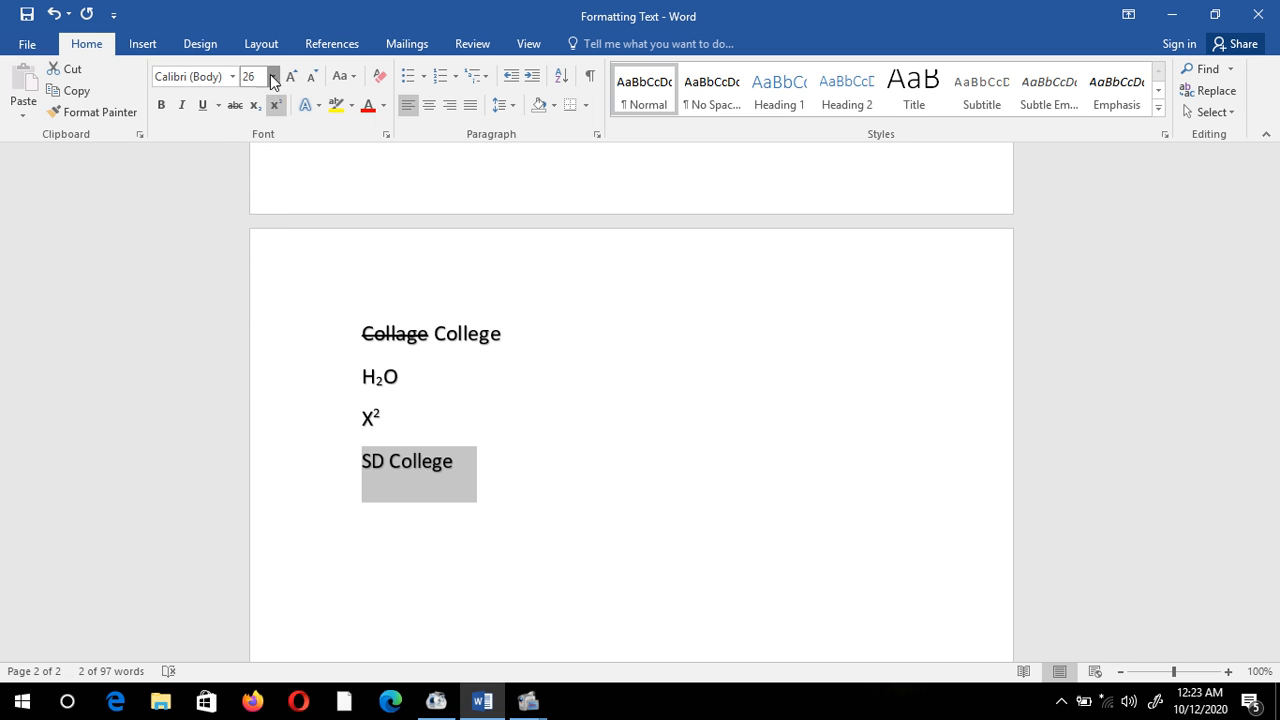
click(272, 77)
click(250, 328)
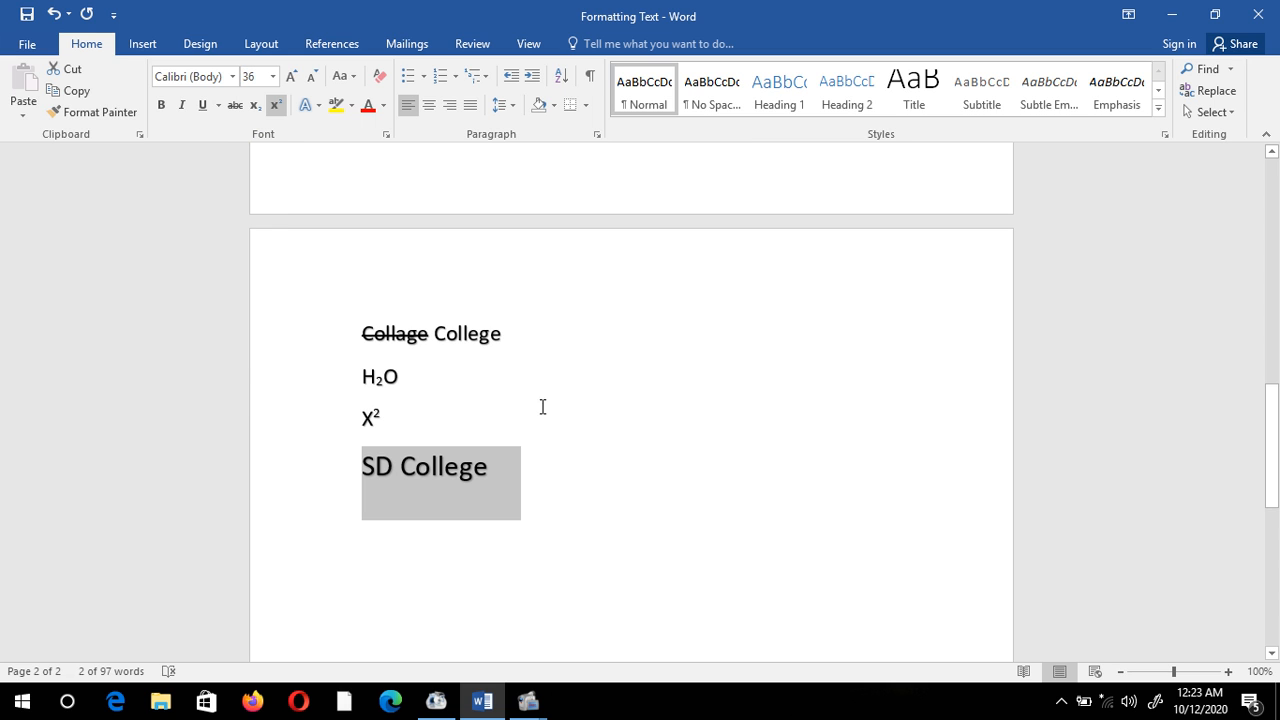
Step: Apply the bold blue shadowed text effect to "SD College", and replace it with the white-filled, orange-outlined effect
click(321, 109)
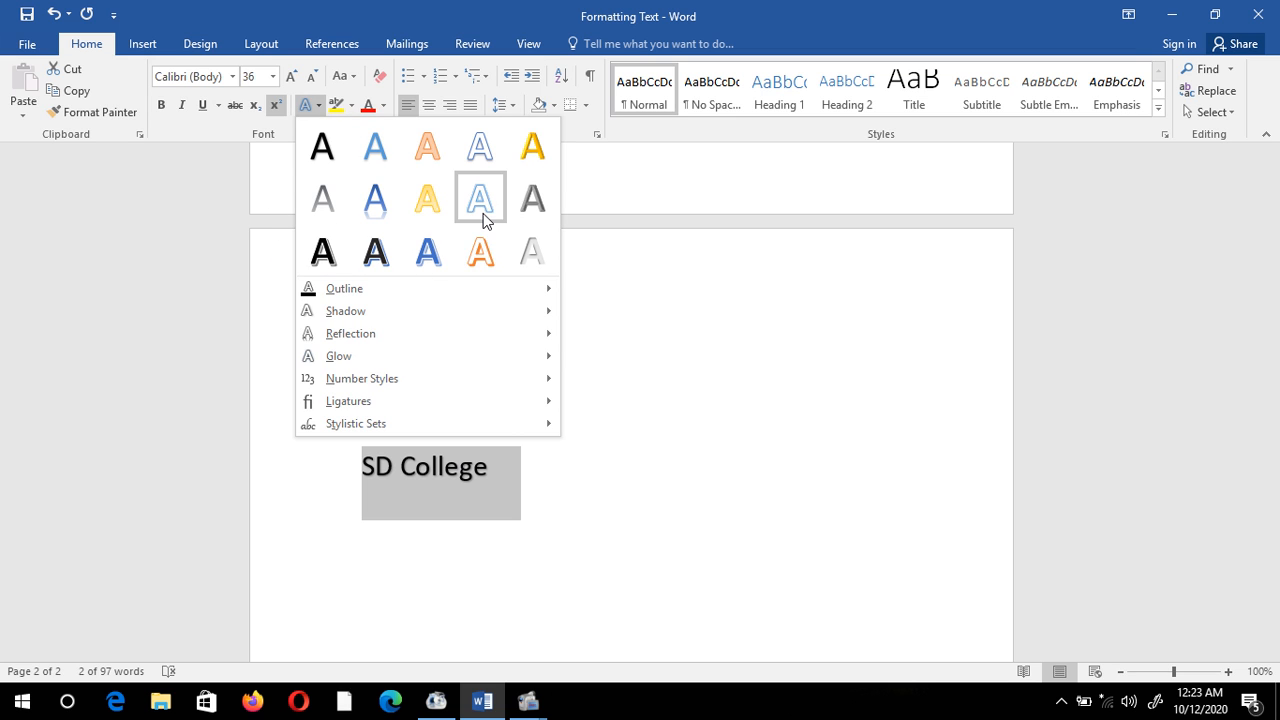
click(433, 251)
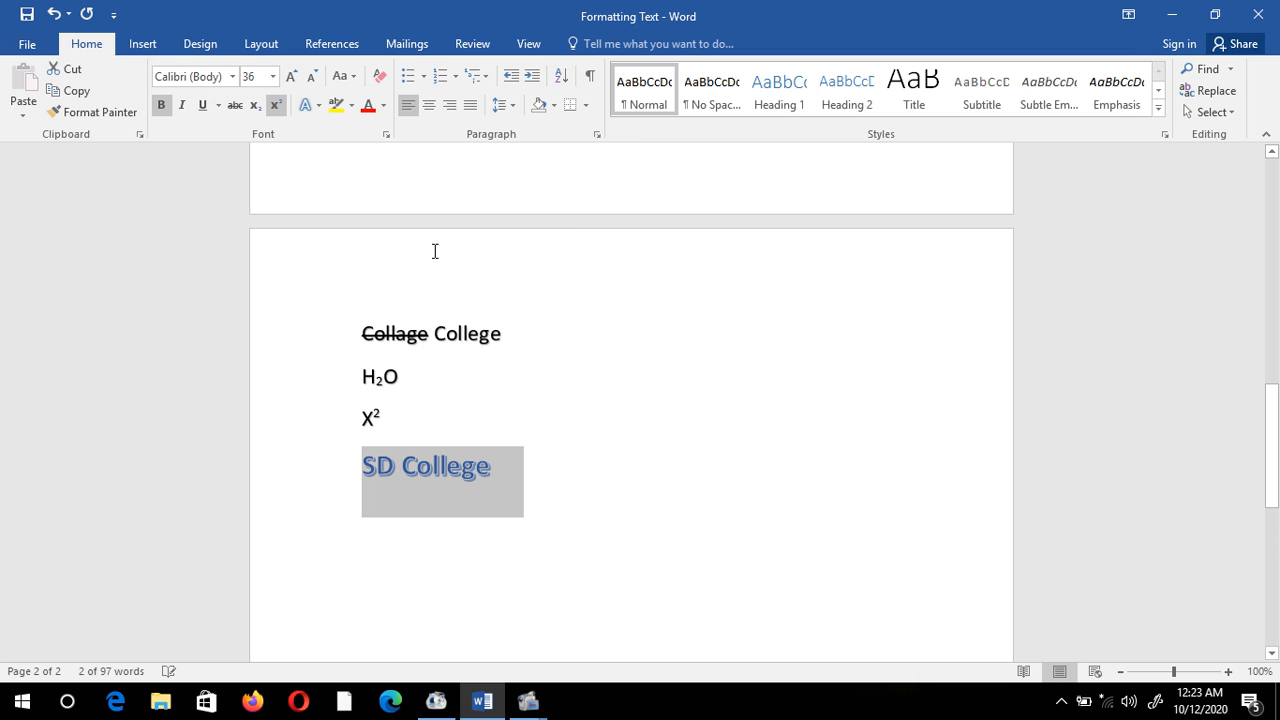
click(310, 104)
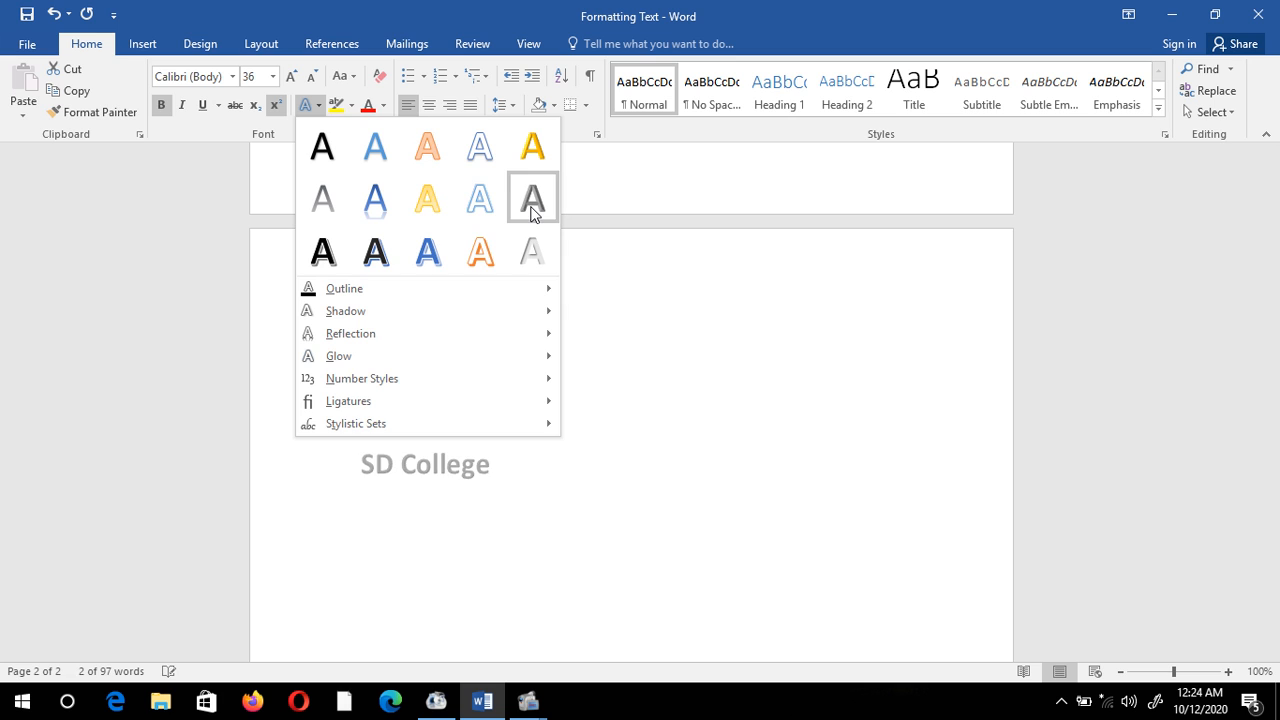
click(481, 251)
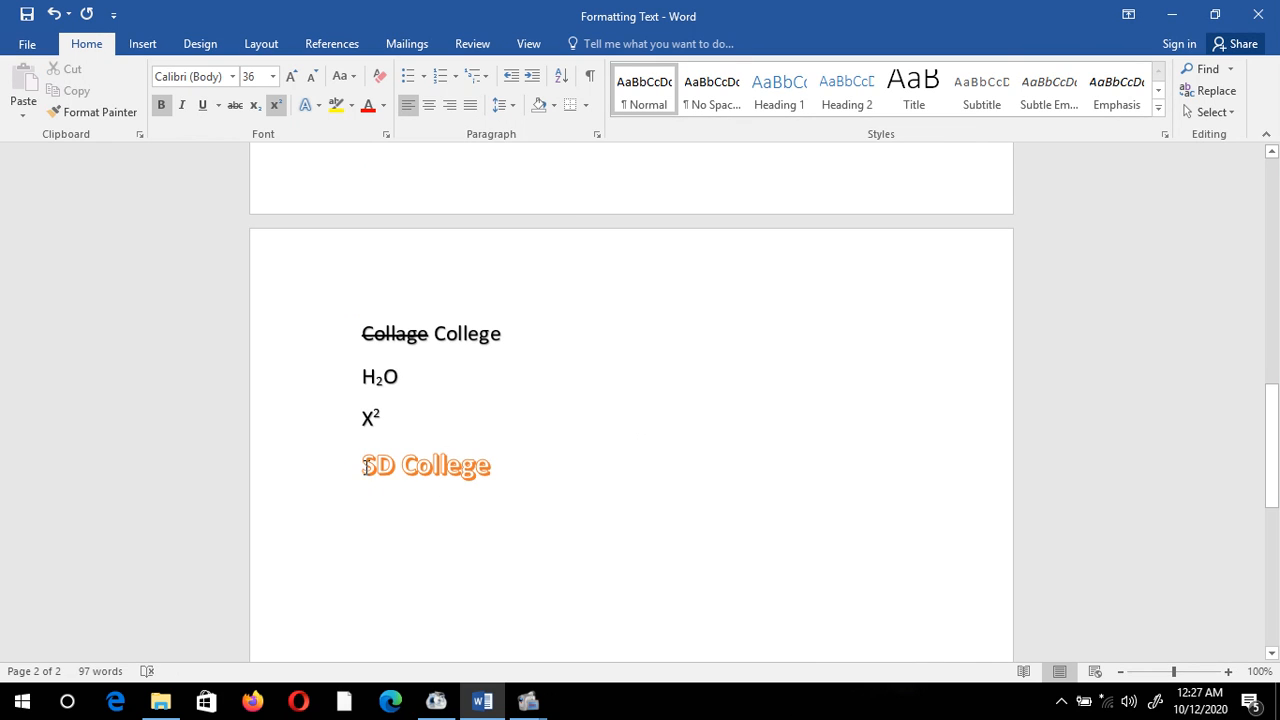
Step: Add the largest yellow-gold glow variation to "SD College" and deselect the text
drag(363, 466, 522, 470)
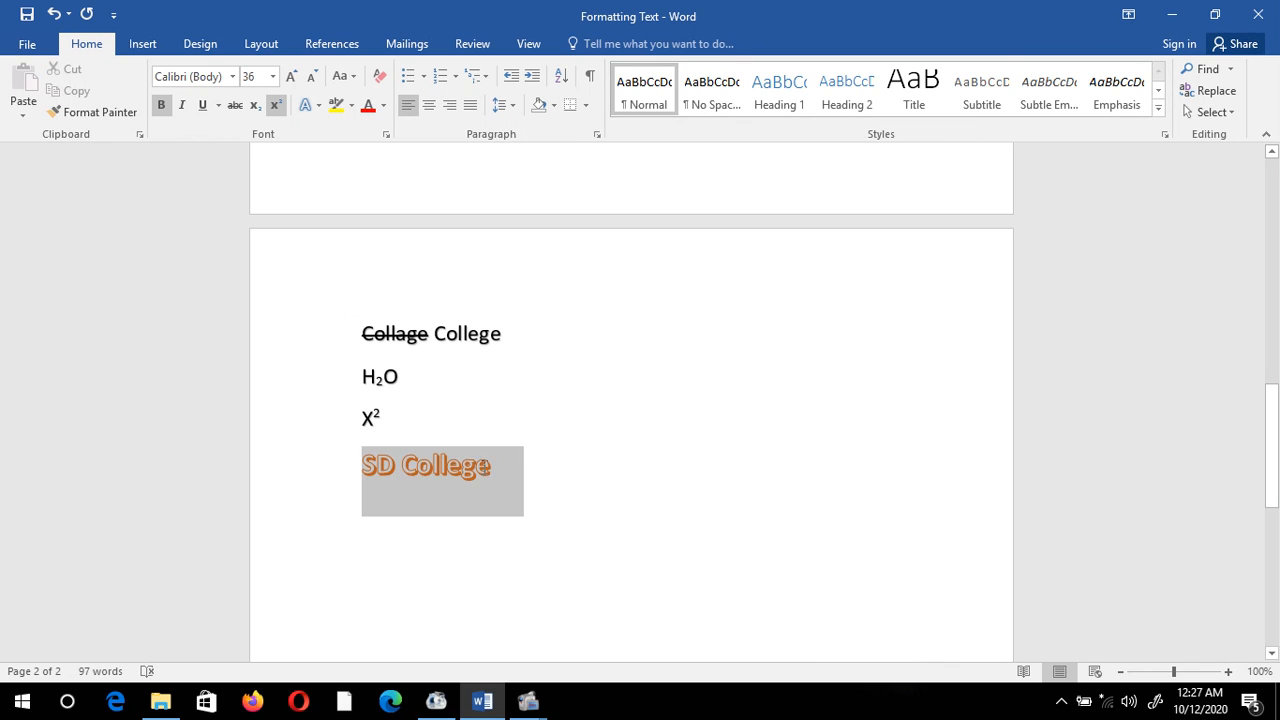
click(317, 106)
mouse_move(340, 312)
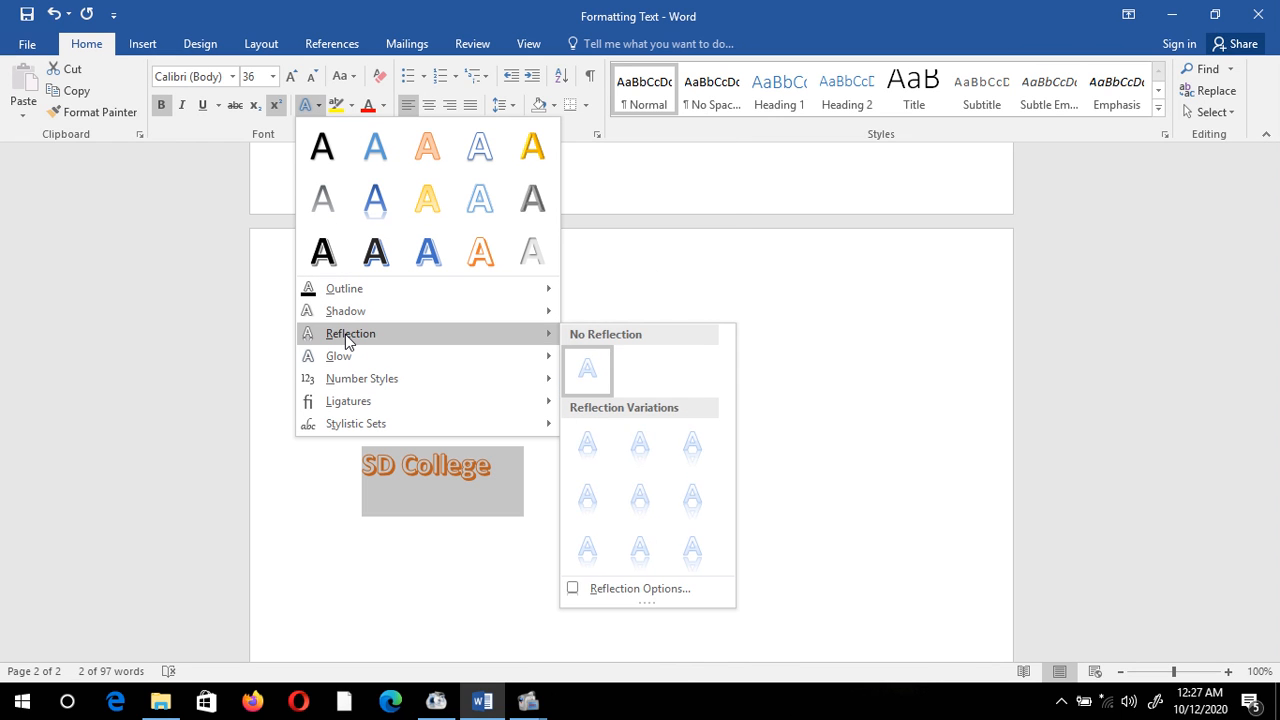
mouse_move(360, 362)
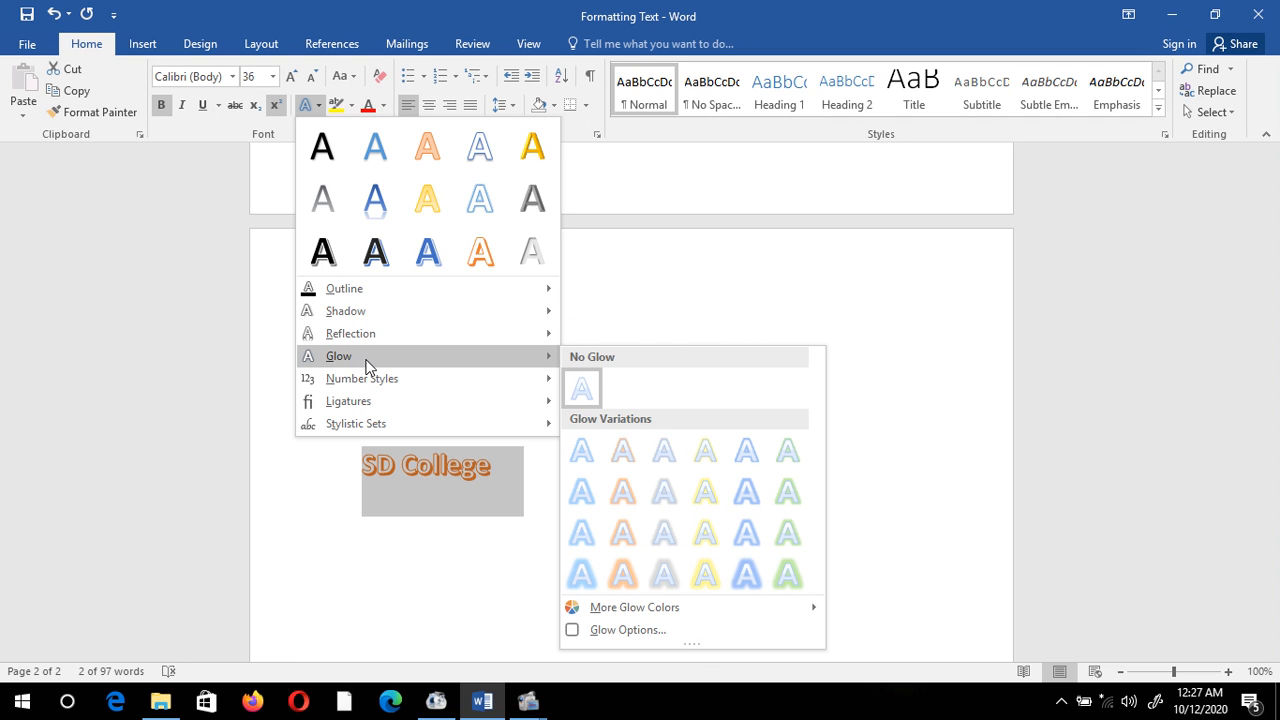
click(706, 573)
click(650, 489)
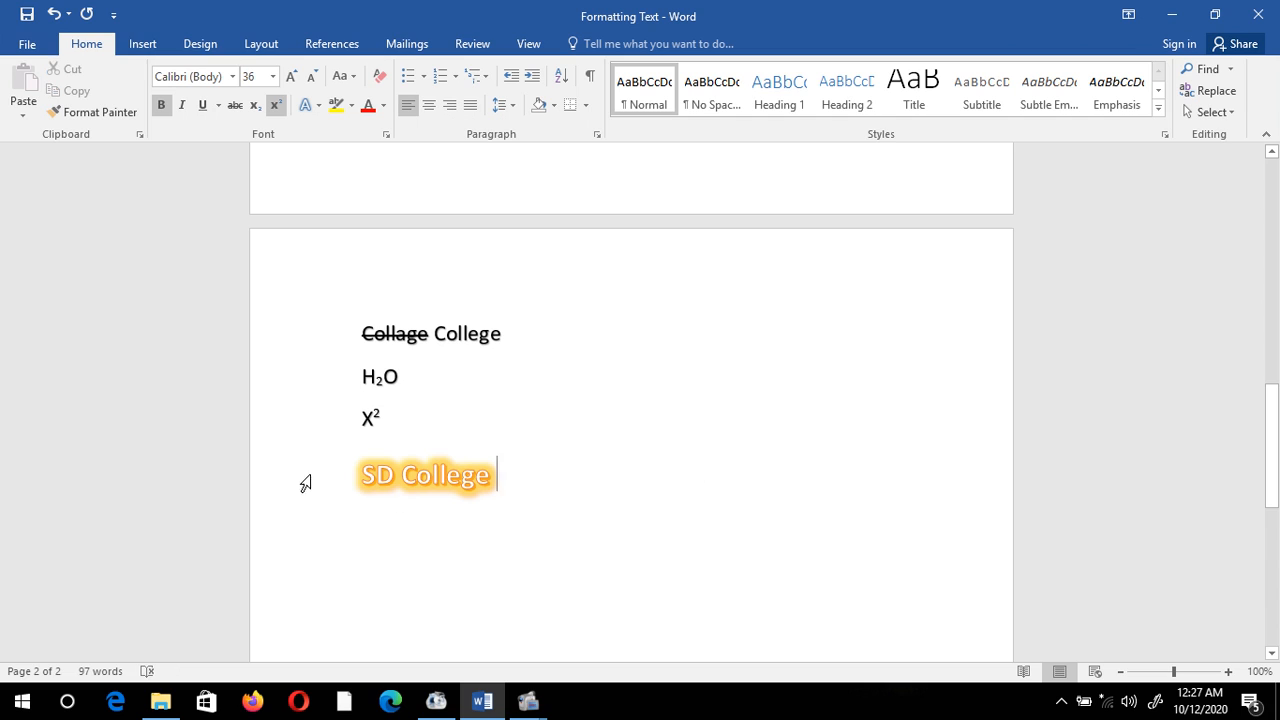
click(332, 482)
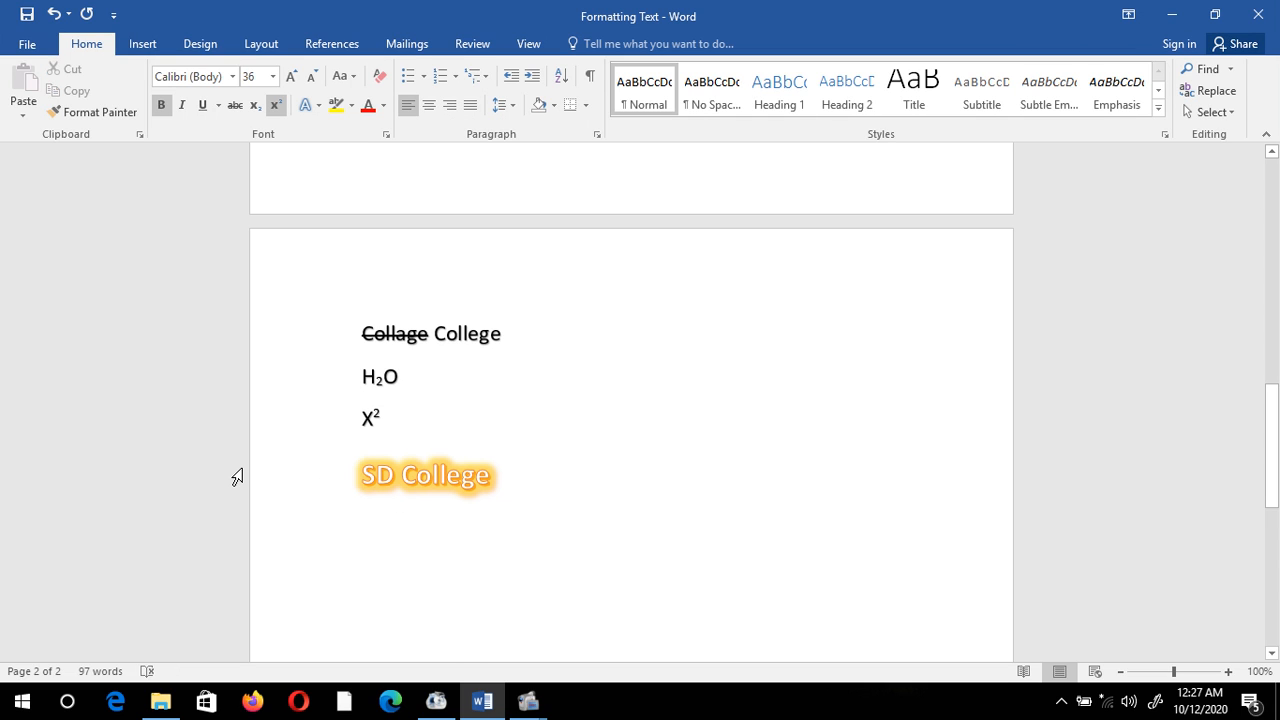